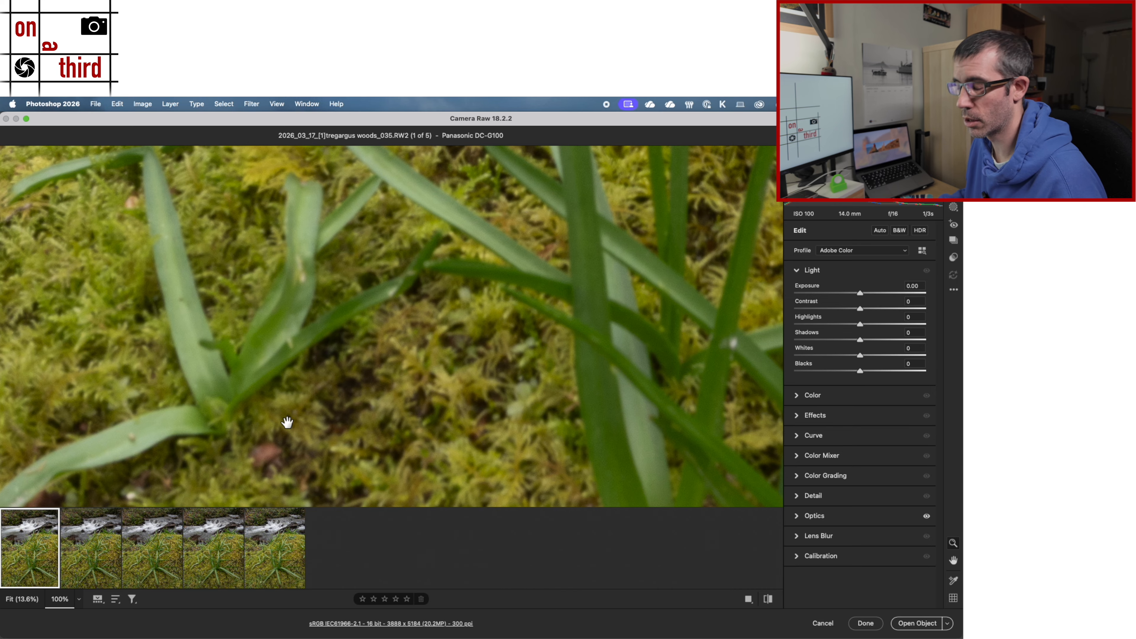
Step: Examine the sharpness of the woods_035 photo at 100%, from the foreground moss and leaves up to the stream, ending at fit view
drag(287, 422, 511, 212)
drag(336, 329, 330, 170)
drag(441, 340, 429, 407)
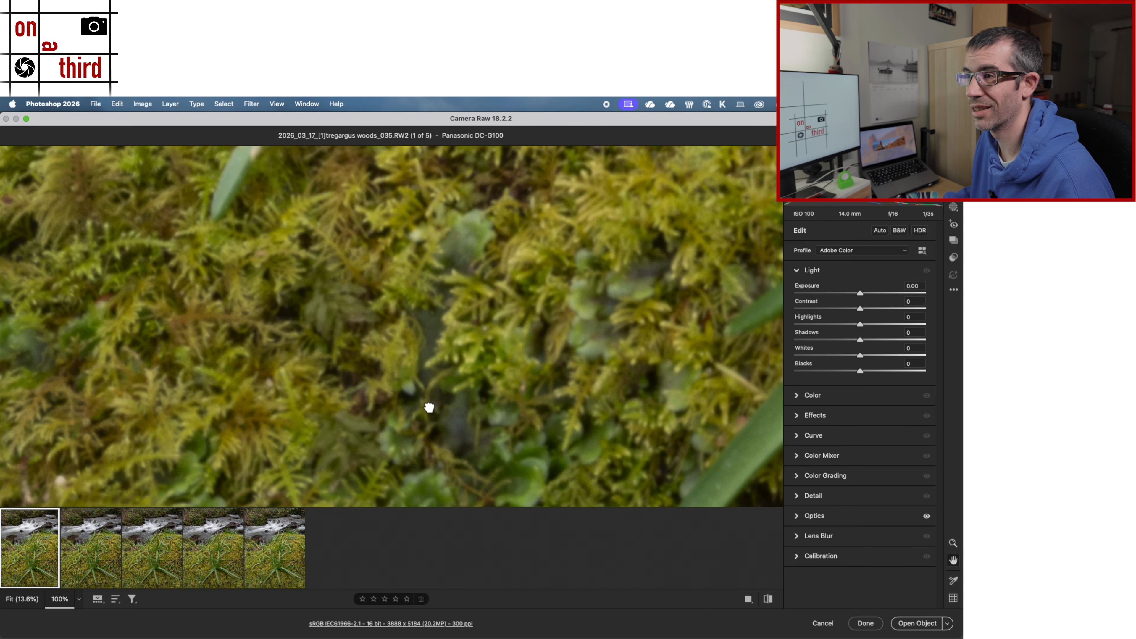
drag(435, 254, 333, 494)
drag(493, 284, 303, 519)
drag(507, 392, 439, 510)
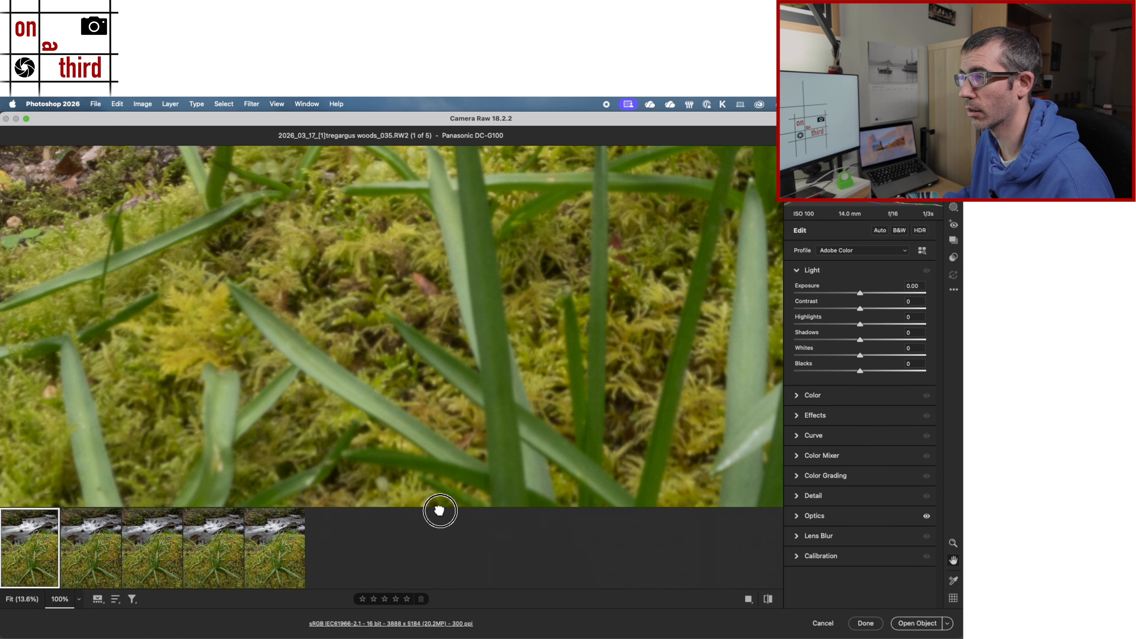
drag(388, 297, 462, 450)
drag(380, 200, 418, 376)
drag(368, 236, 423, 451)
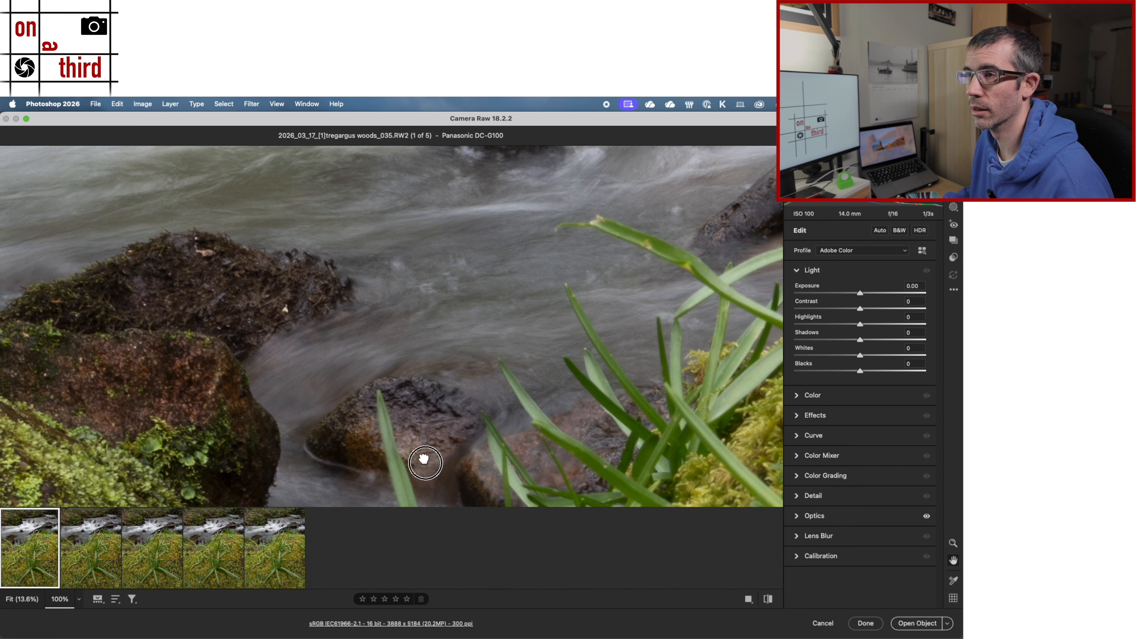
drag(469, 287, 386, 504)
drag(453, 337, 420, 604)
drag(461, 388, 466, 520)
key(super+0)
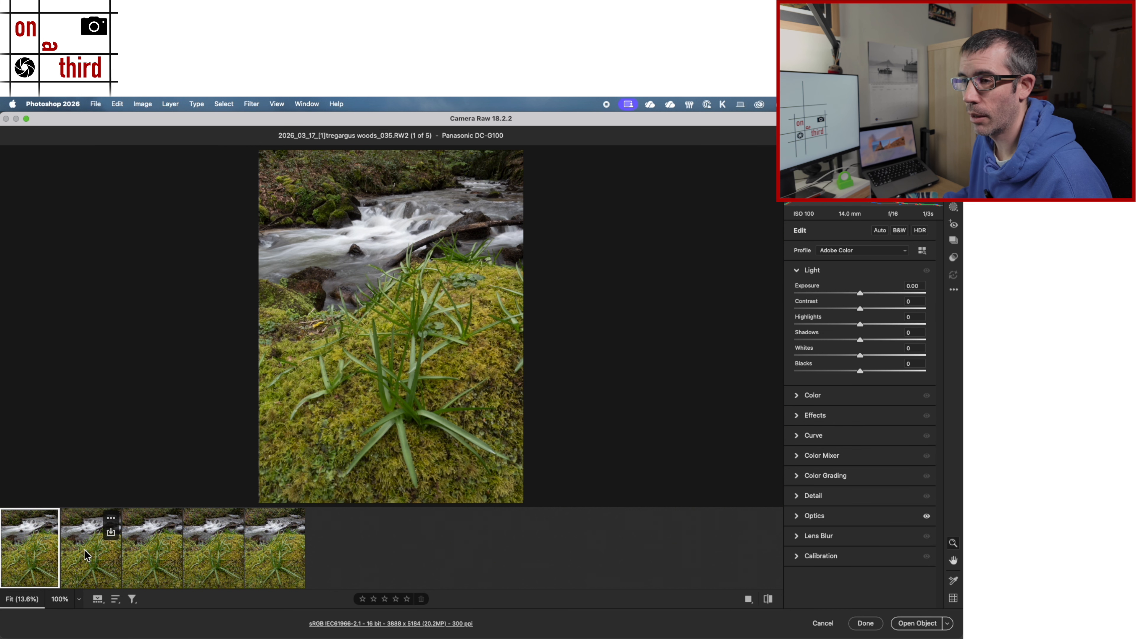
Step: Compare the woods_036 photo with woods_035, and inspect the waterfall in woods_035 at 100%
click(85, 555)
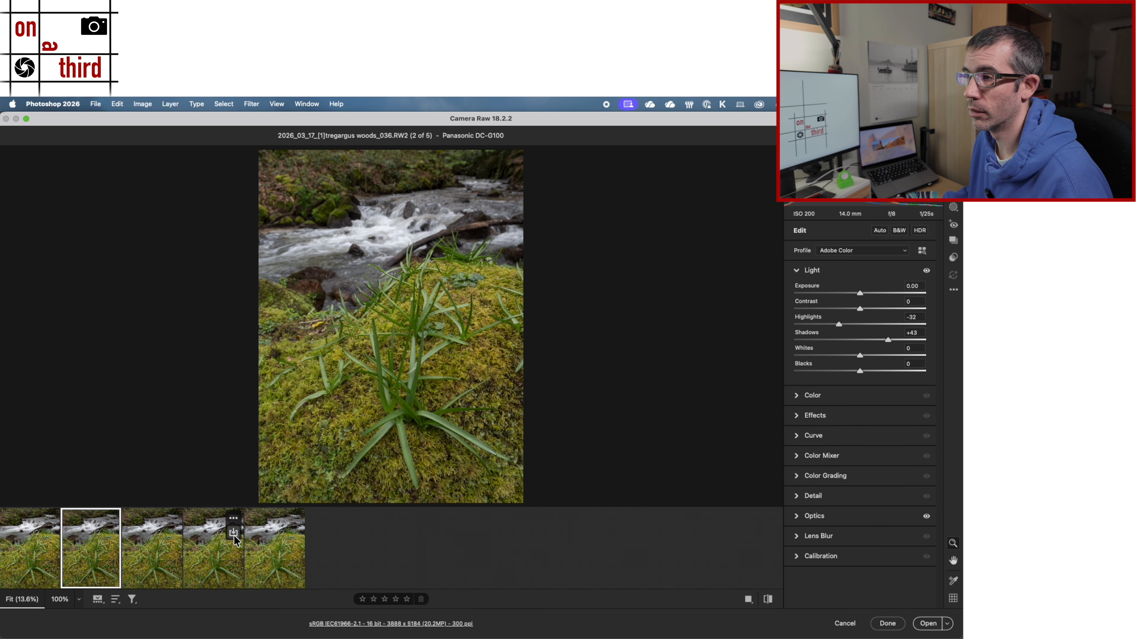
mouse_move(108, 539)
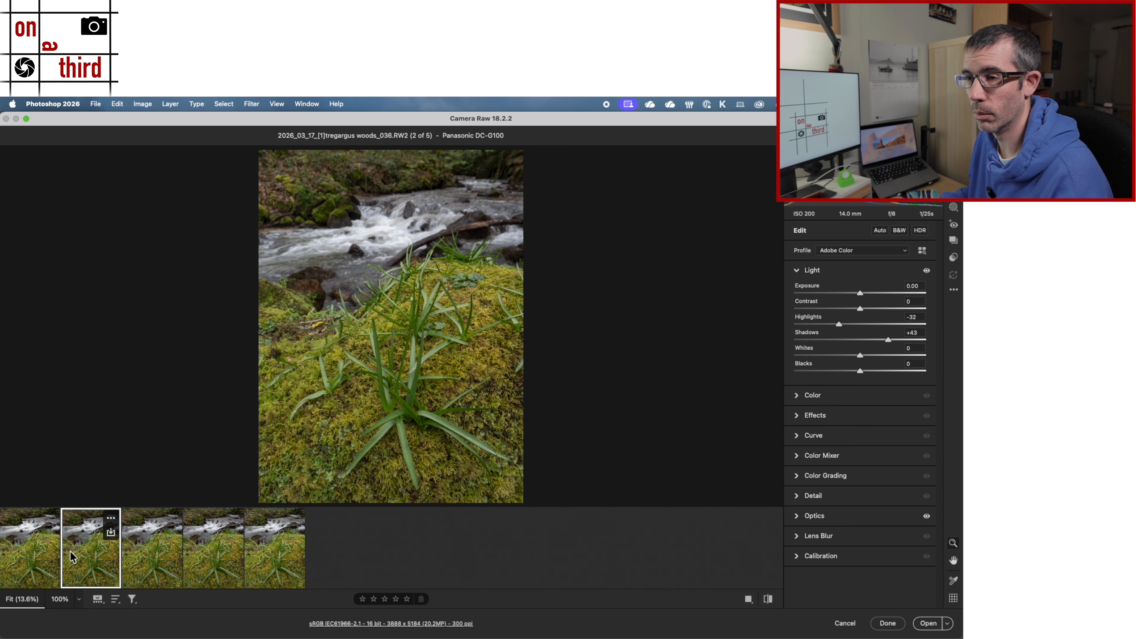
click(41, 562)
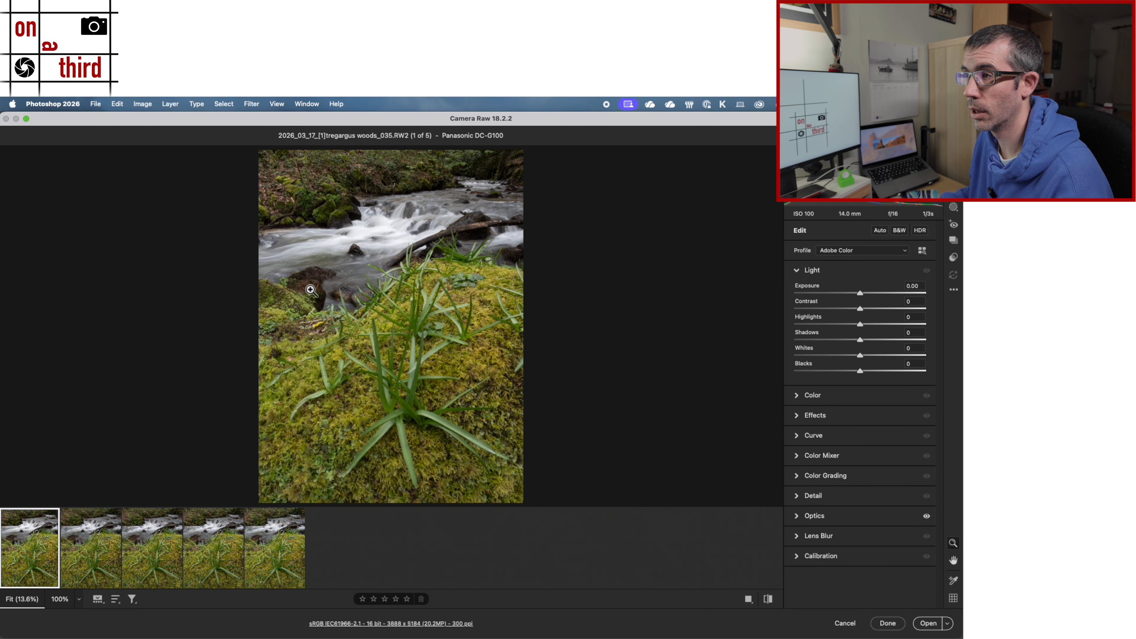
click(447, 221)
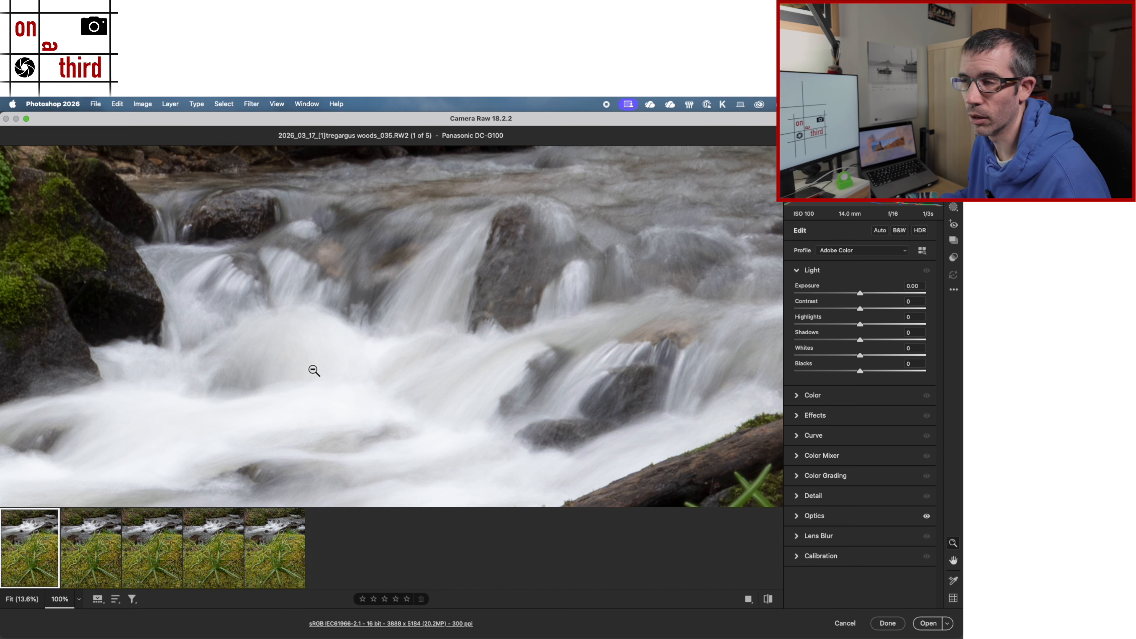
click(314, 370)
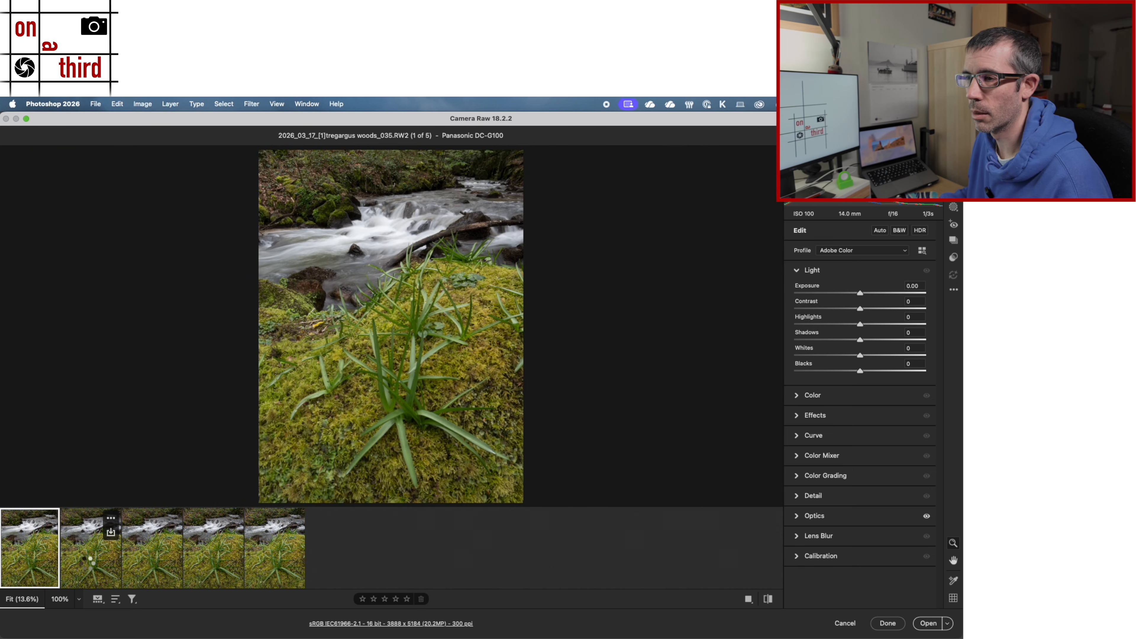
Step: Review the woods_036, 037, 038 and 039 photos one after another at fit view, ending on woods_036
click(89, 539)
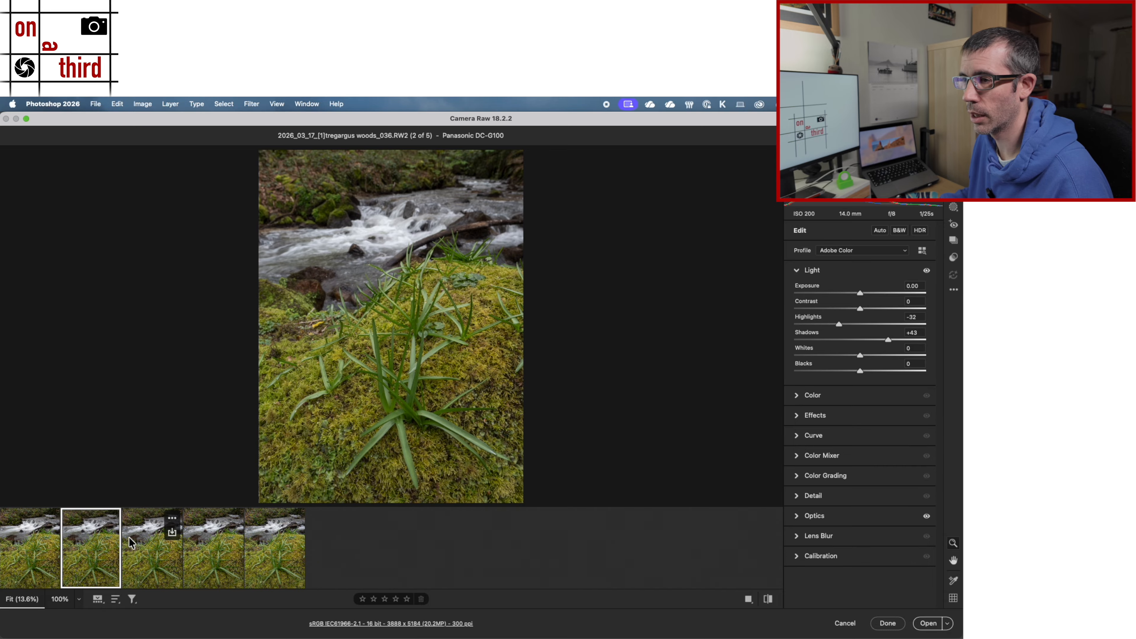
click(176, 569)
click(92, 548)
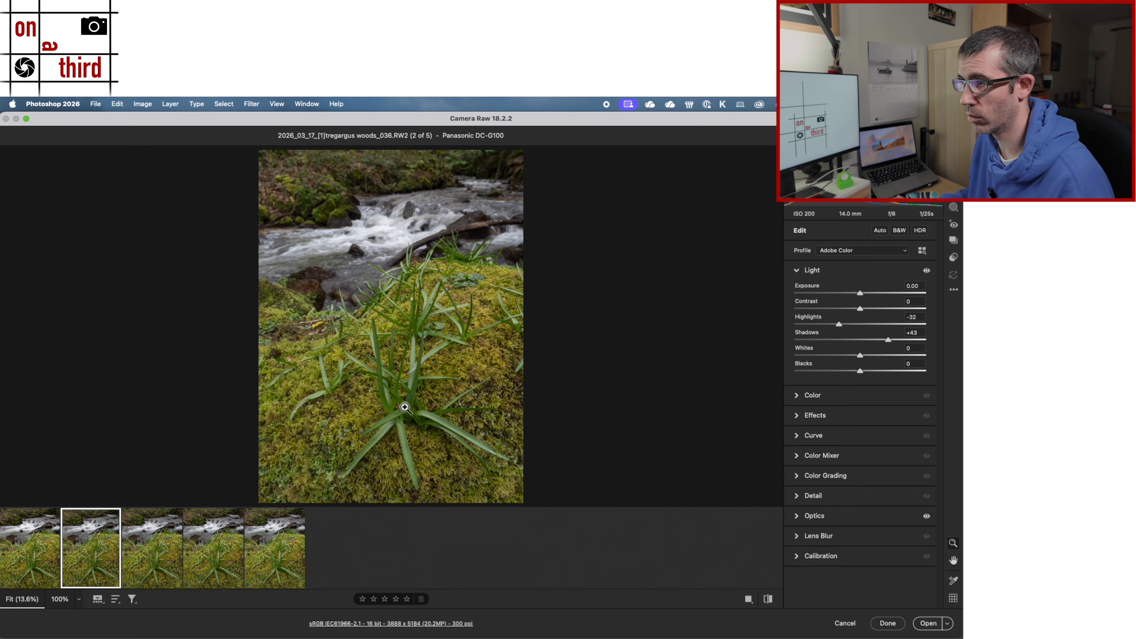
click(140, 563)
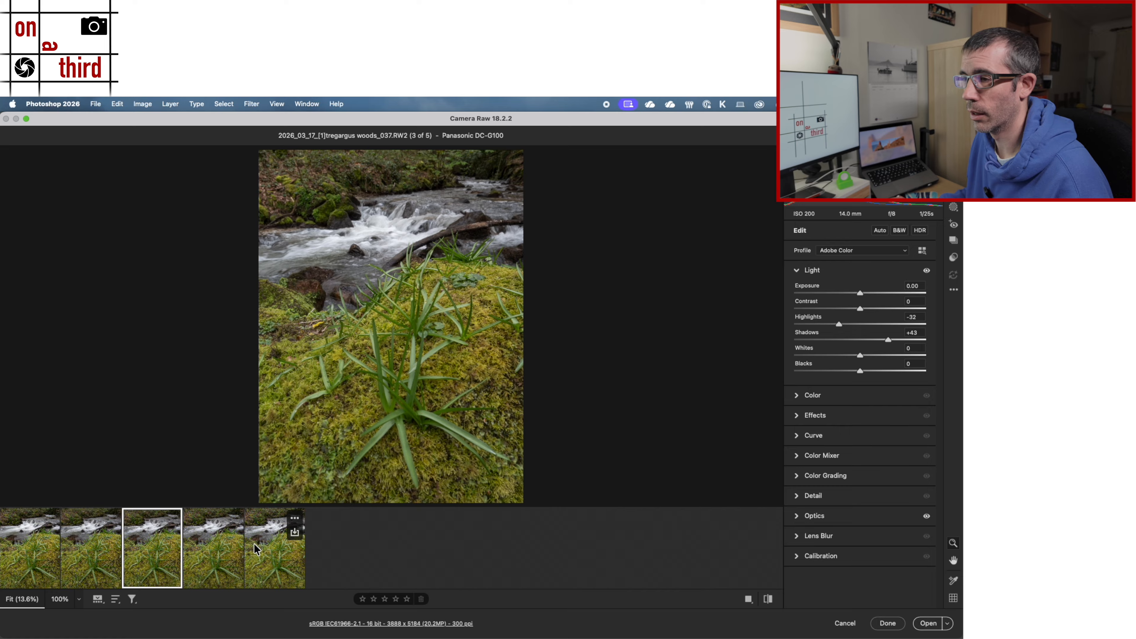
click(233, 524)
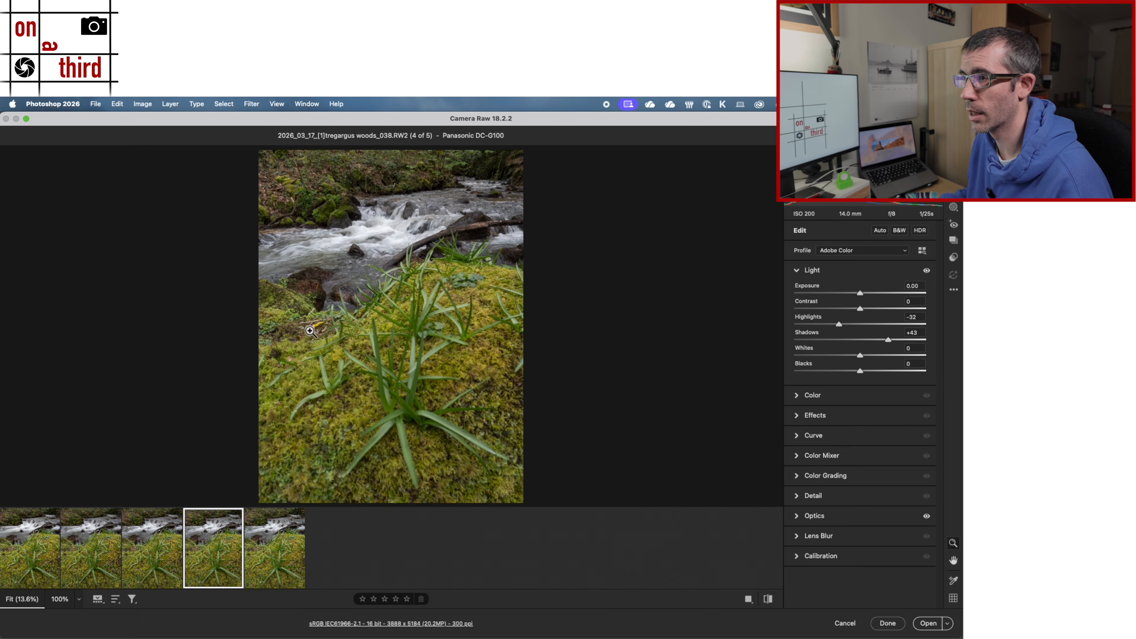
click(265, 565)
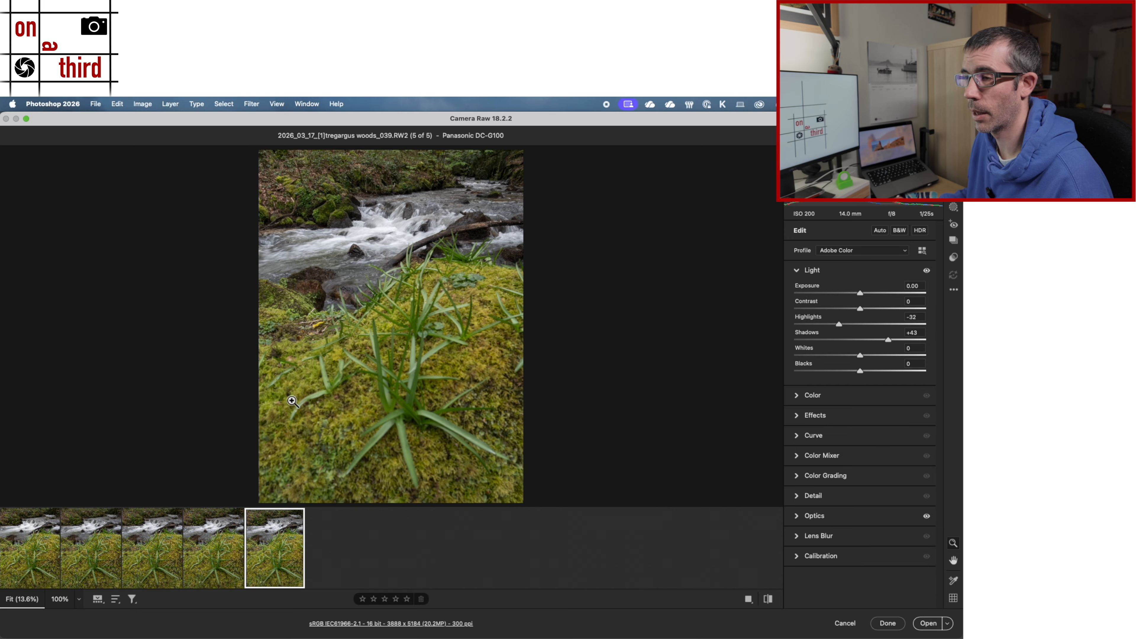
click(95, 545)
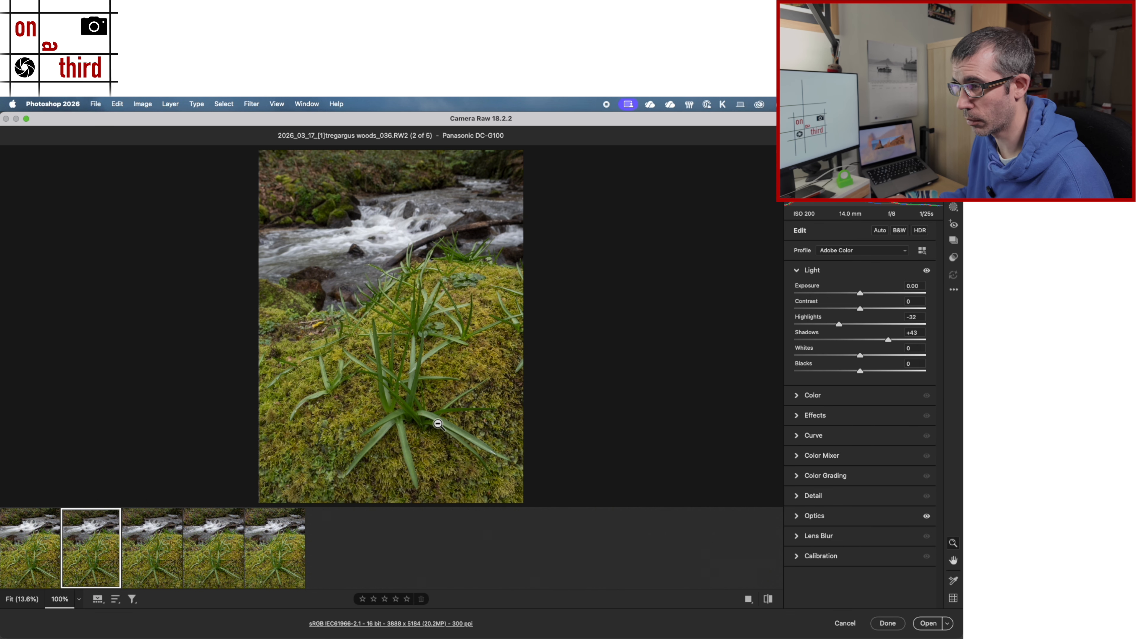
Step: Examine the focus in the woods_036 photo at 100%, from the foreground plant up towards the stream bank
click(545, 393)
drag(319, 251, 413, 462)
drag(380, 303, 395, 494)
drag(311, 265, 322, 408)
drag(275, 288, 309, 380)
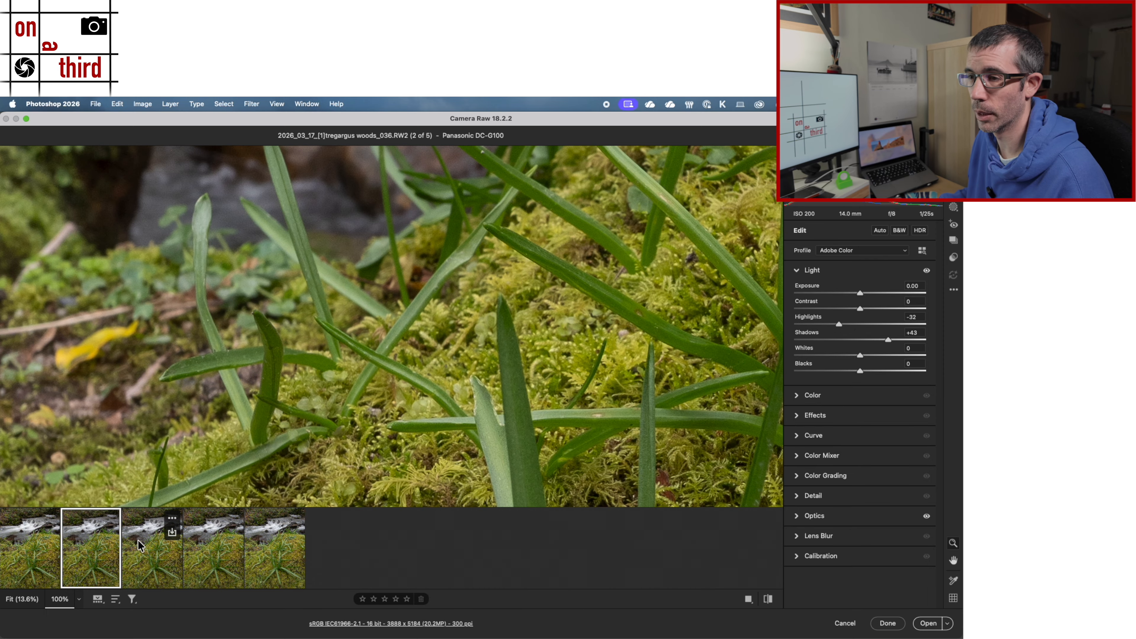
Step: Inspect the focus at closer zoom in the middle ground of woods_037, the stream of woods_038 and the far bank of woods_039
click(152, 550)
click(313, 342)
drag(358, 287, 320, 377)
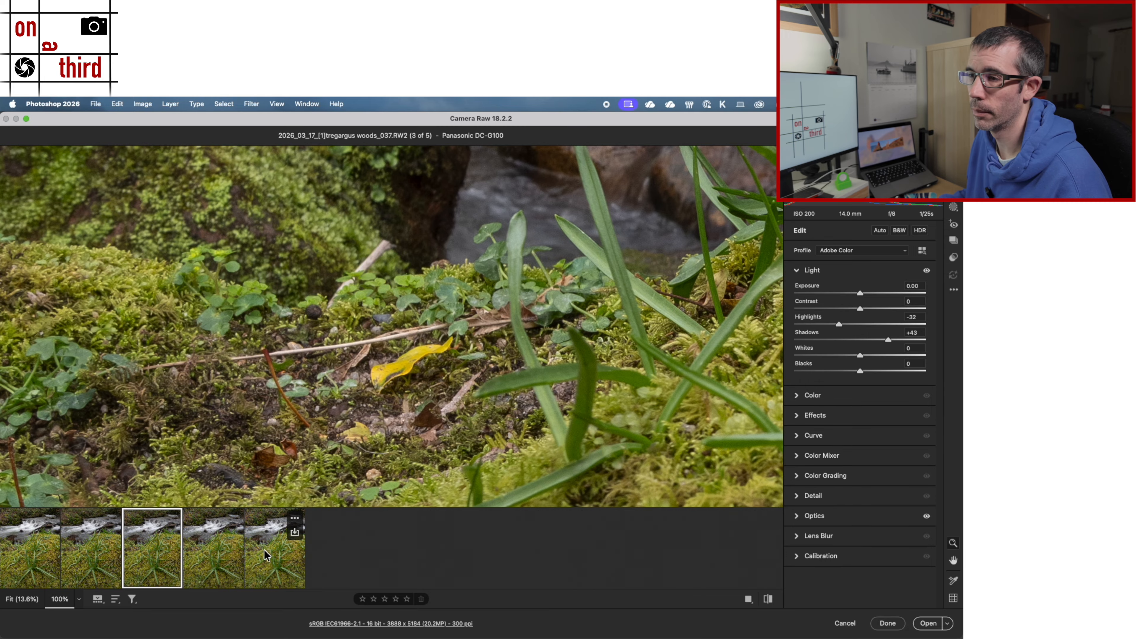
click(202, 555)
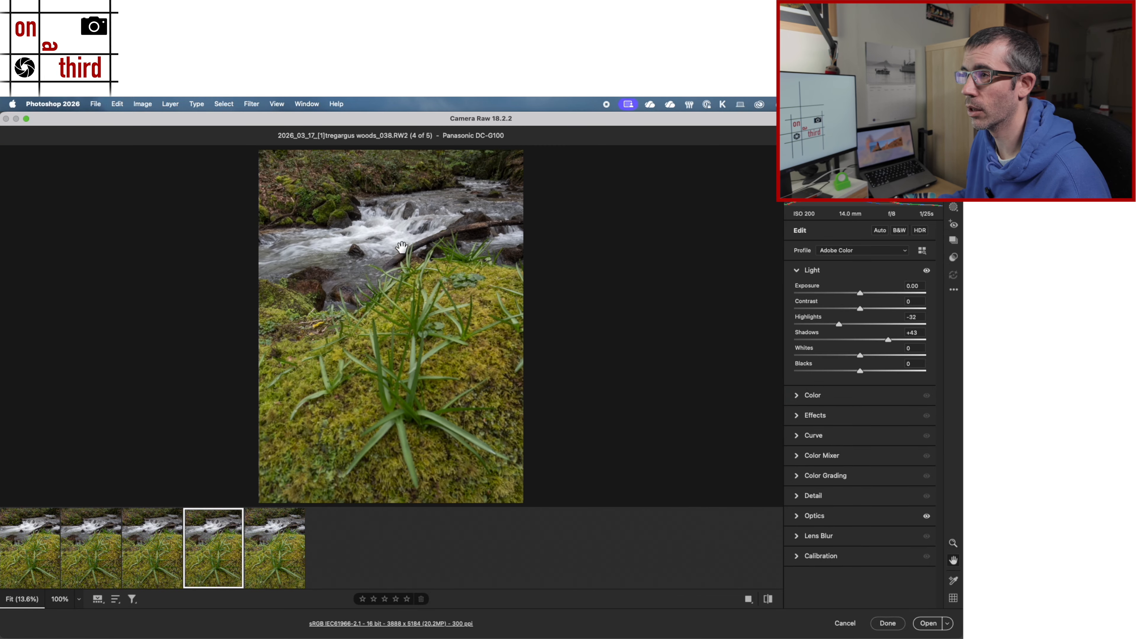
click(362, 248)
click(527, 270)
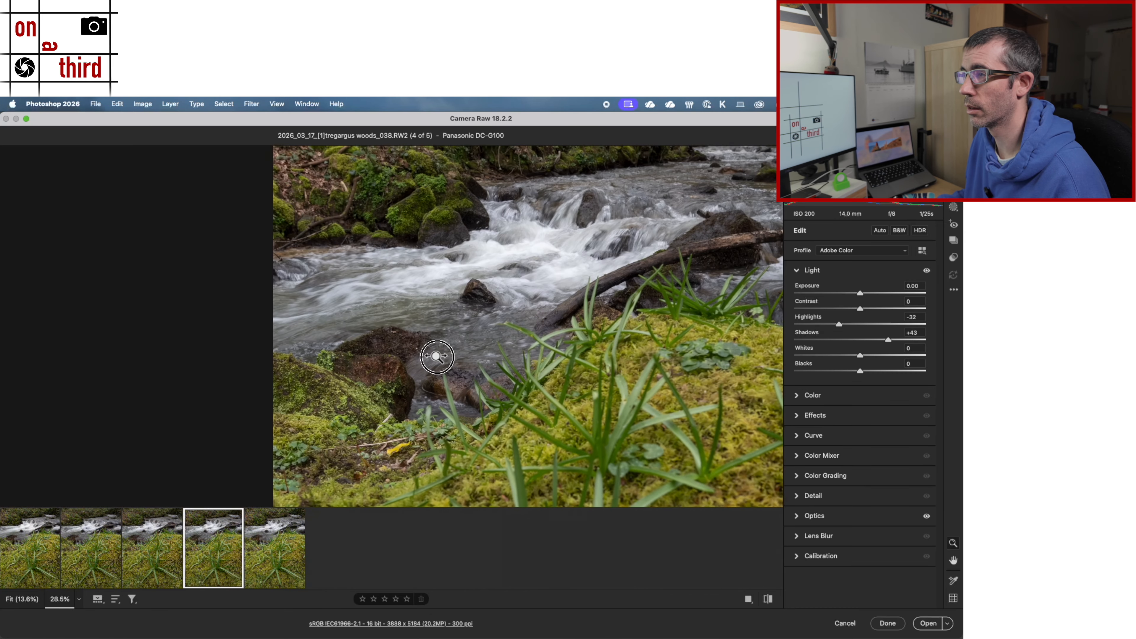
click(272, 559)
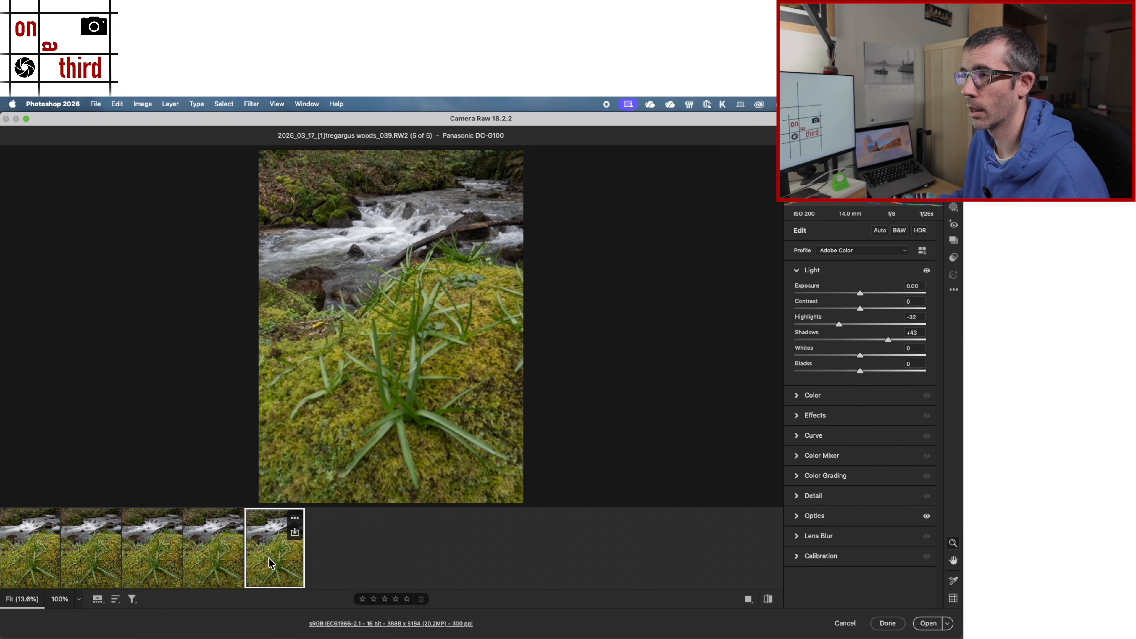
click(328, 197)
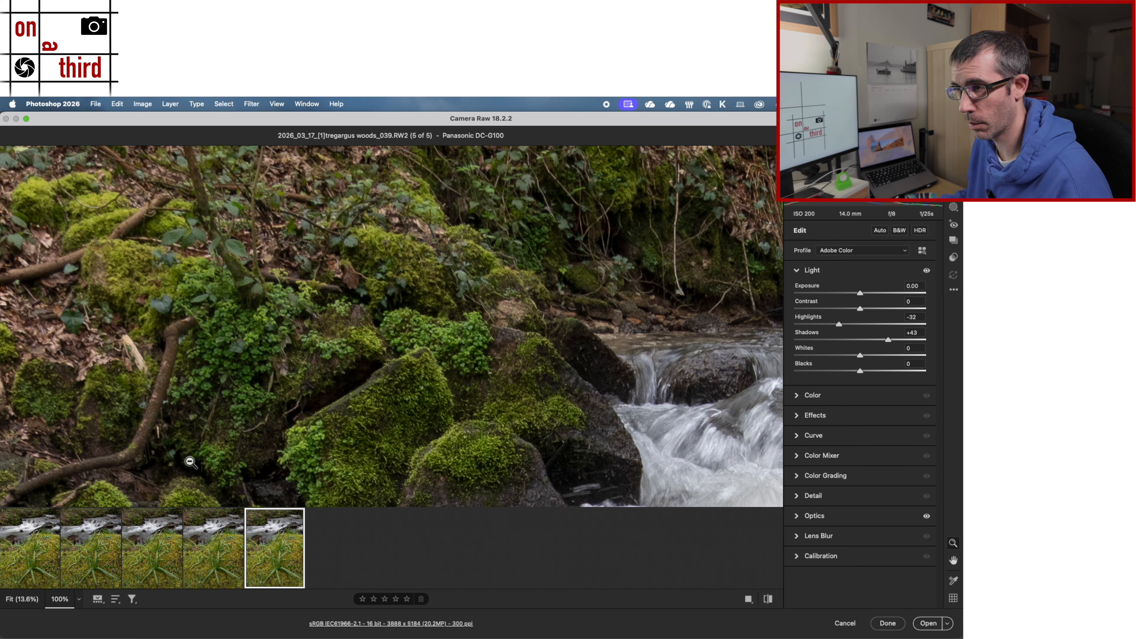
click(246, 387)
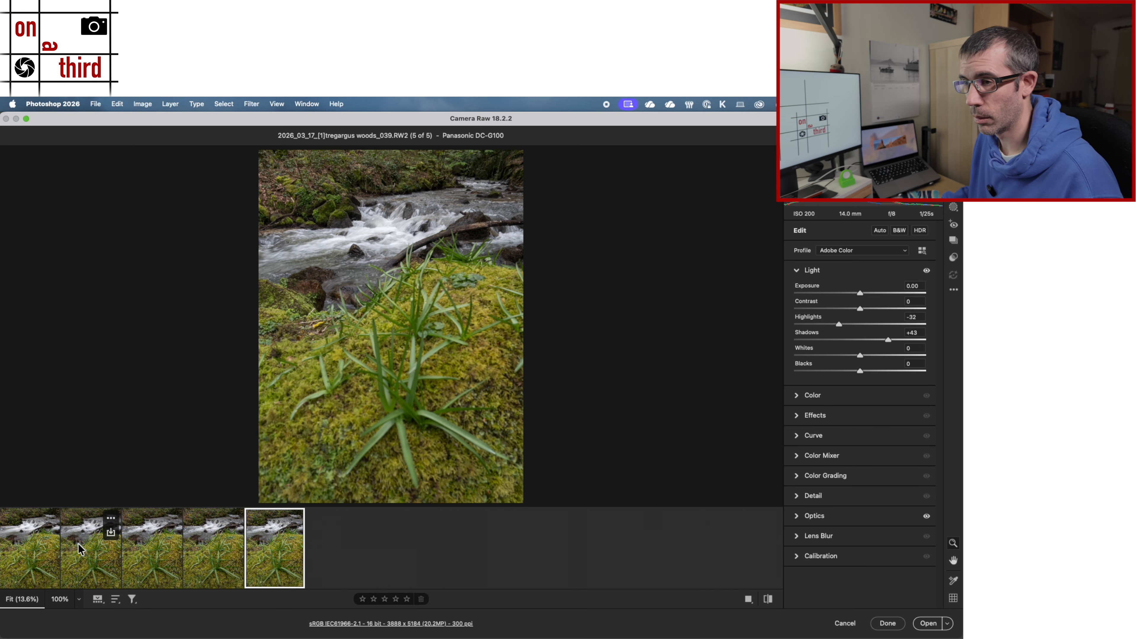
Step: Select all five photos to check their Optics lens profile corrections, and view woods_036 at 100% and at fit size
click(20, 559)
key(super+a)
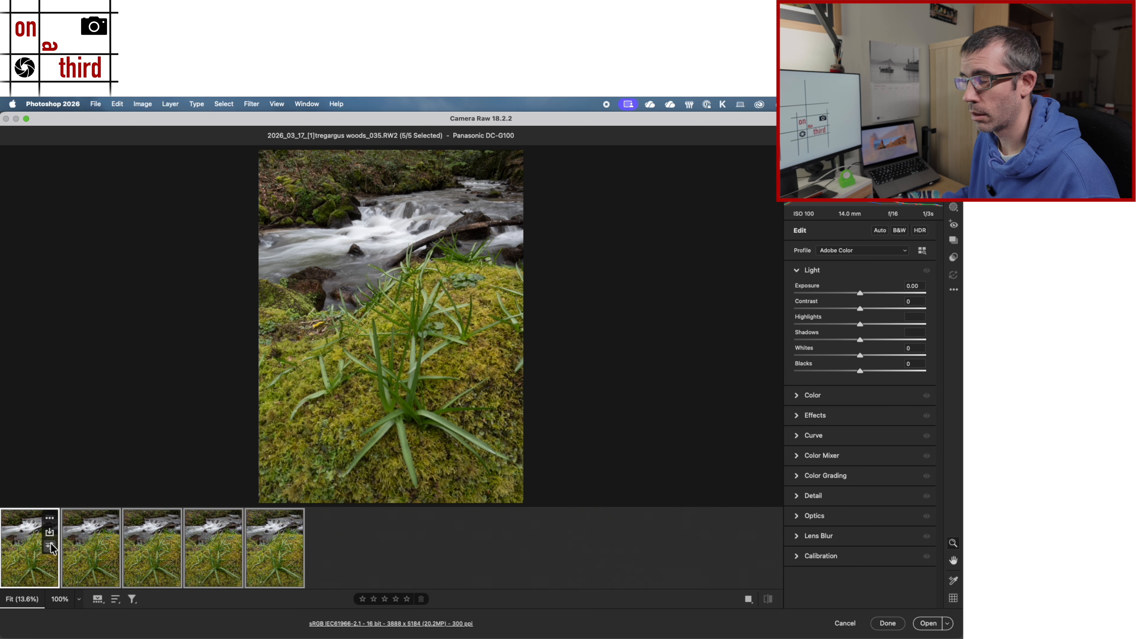
click(795, 519)
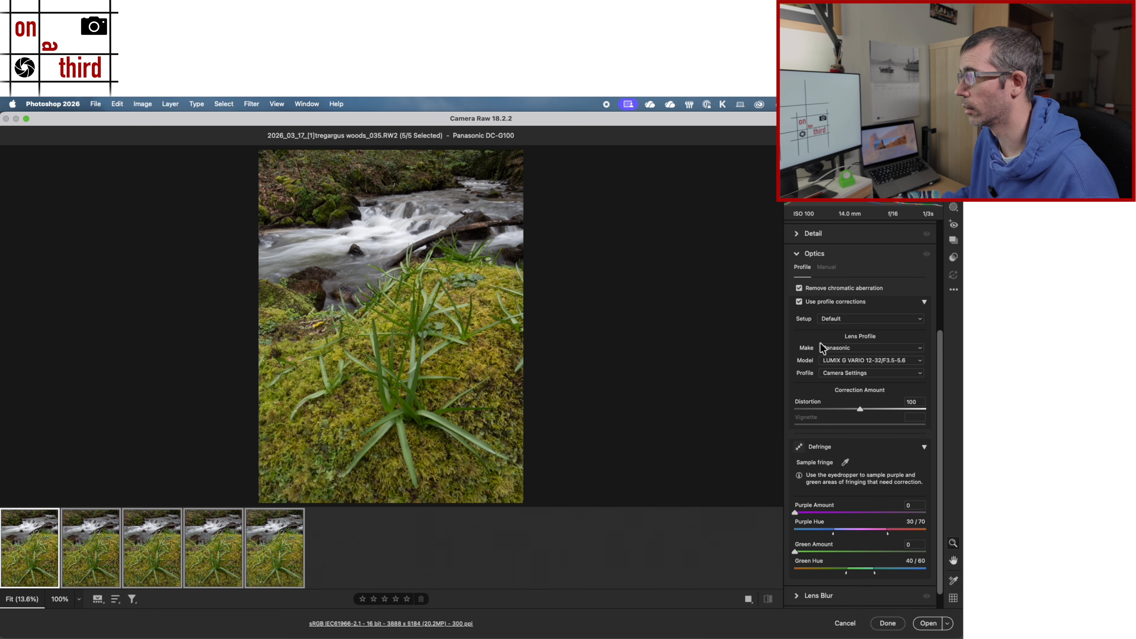
click(97, 576)
key(super+alt+0)
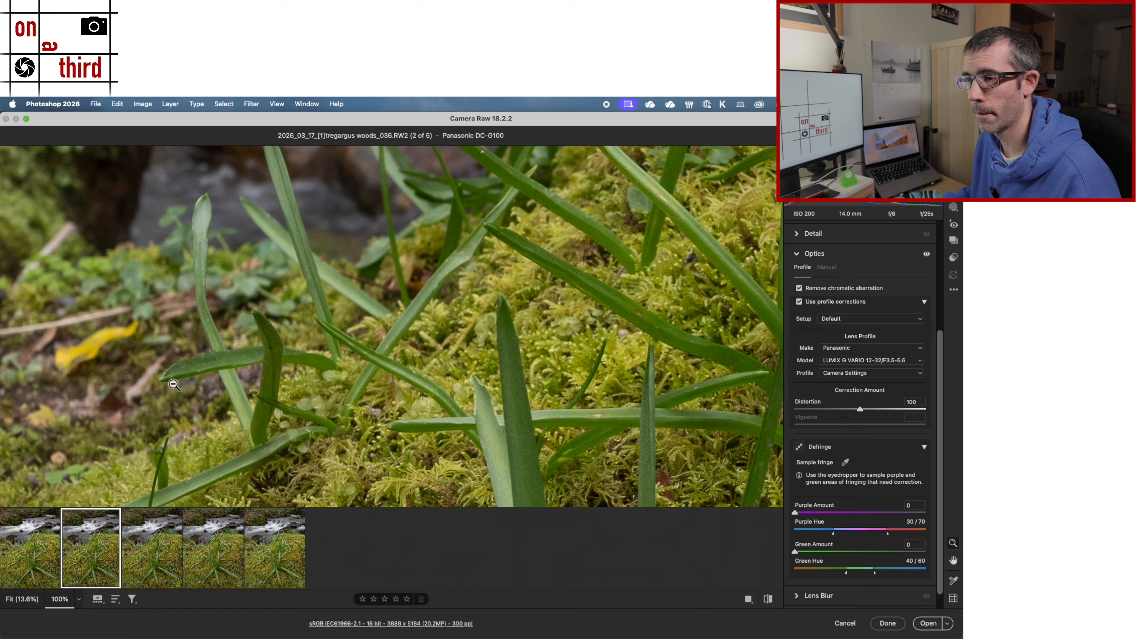
key(super+0)
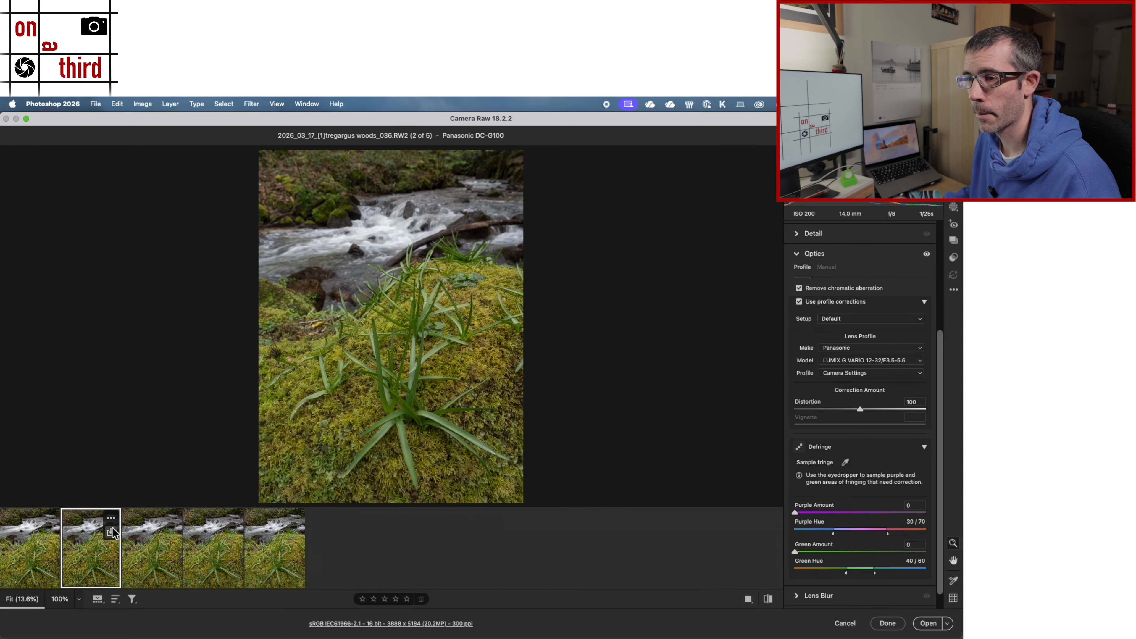
Step: Select all five raw photos and open them as separate Photoshop documents
shift+click(268, 574)
key(super+a)
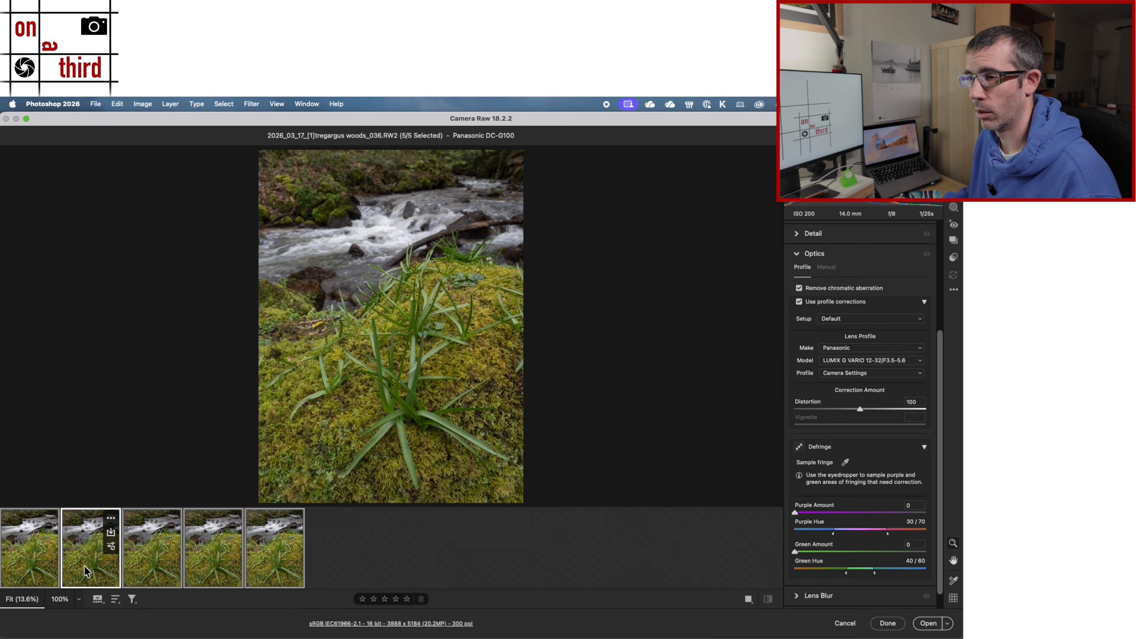
click(939, 624)
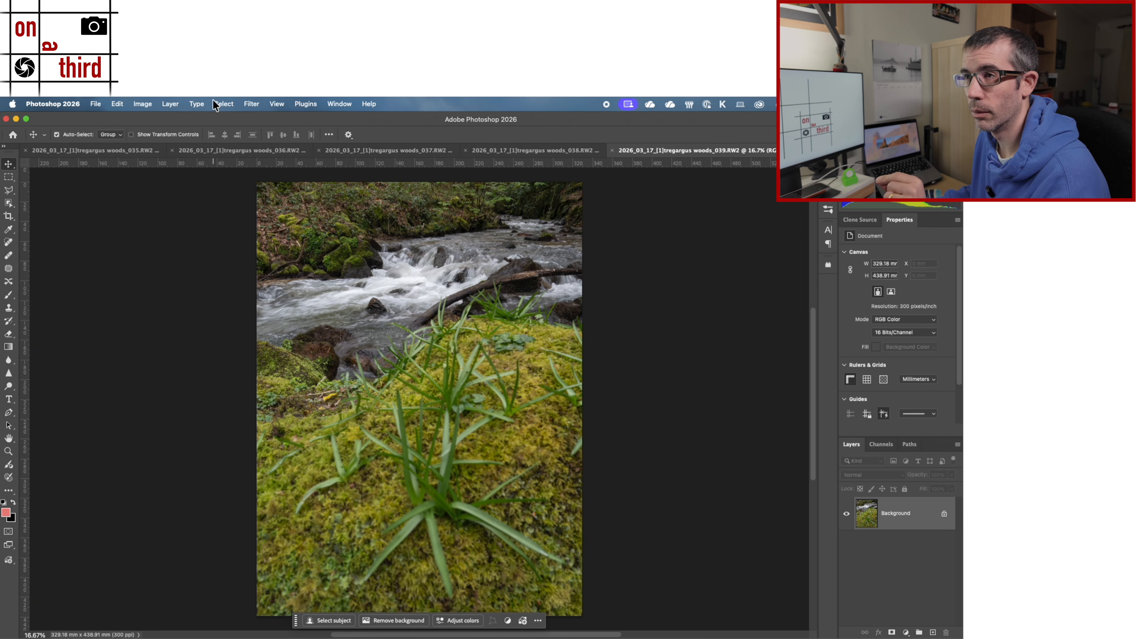
Step: Review the five opened documents in order, from woods_035 to woods_039
click(124, 144)
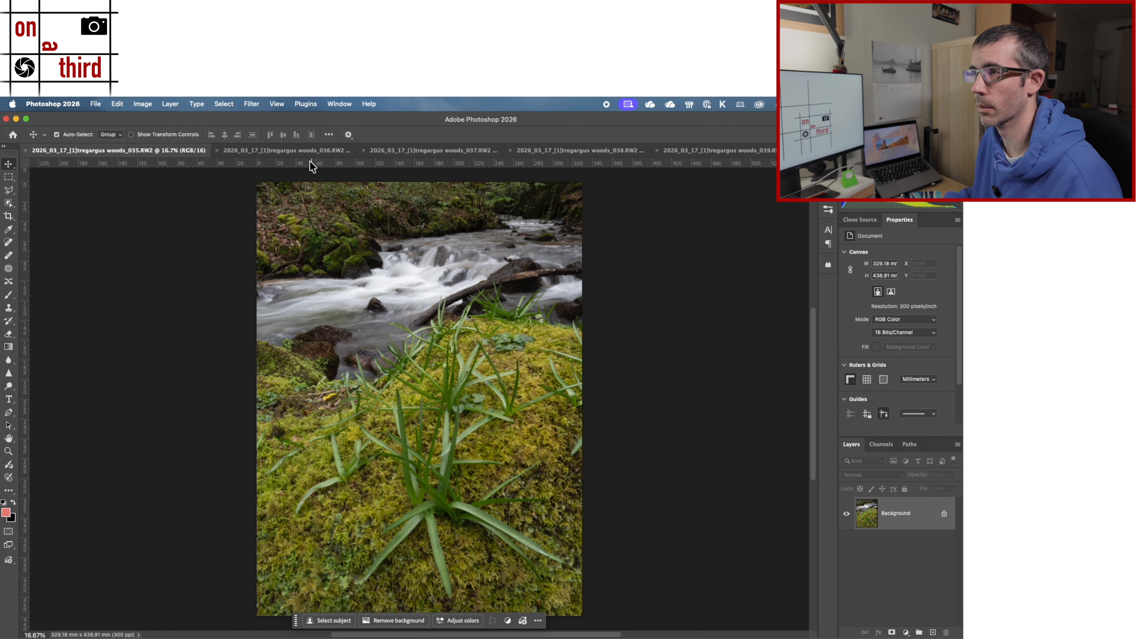
click(286, 150)
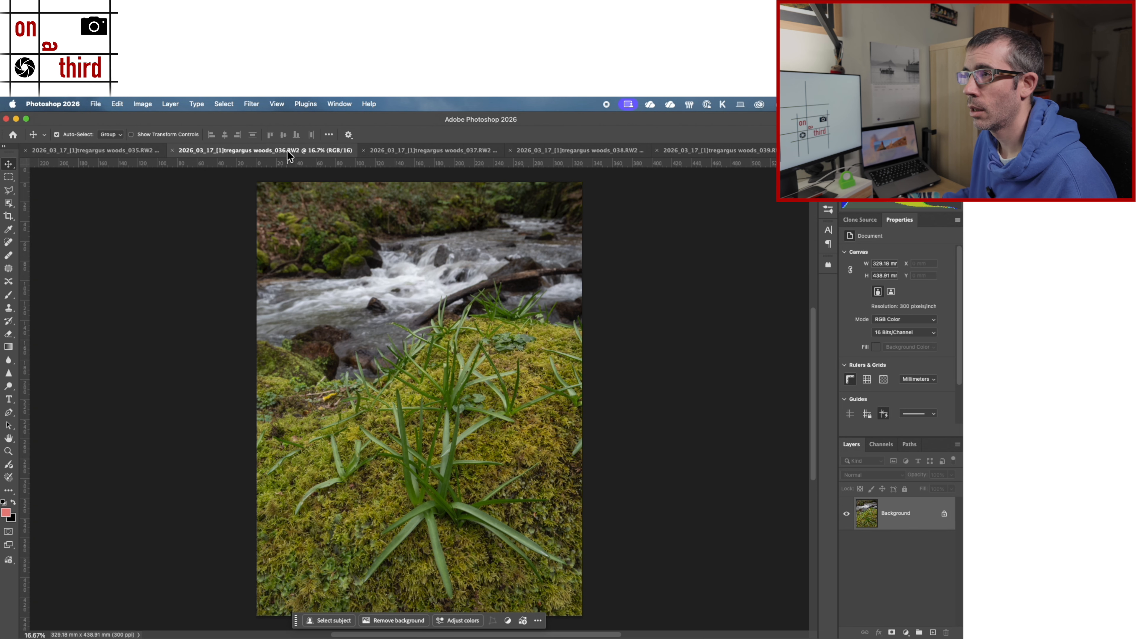
click(399, 151)
click(560, 152)
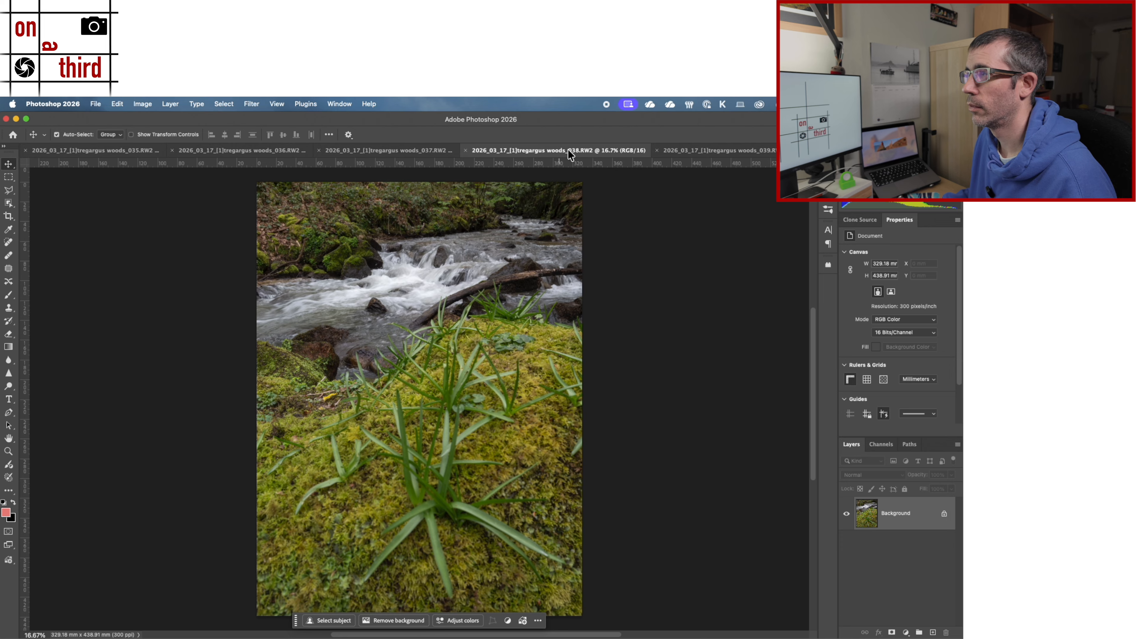
click(716, 150)
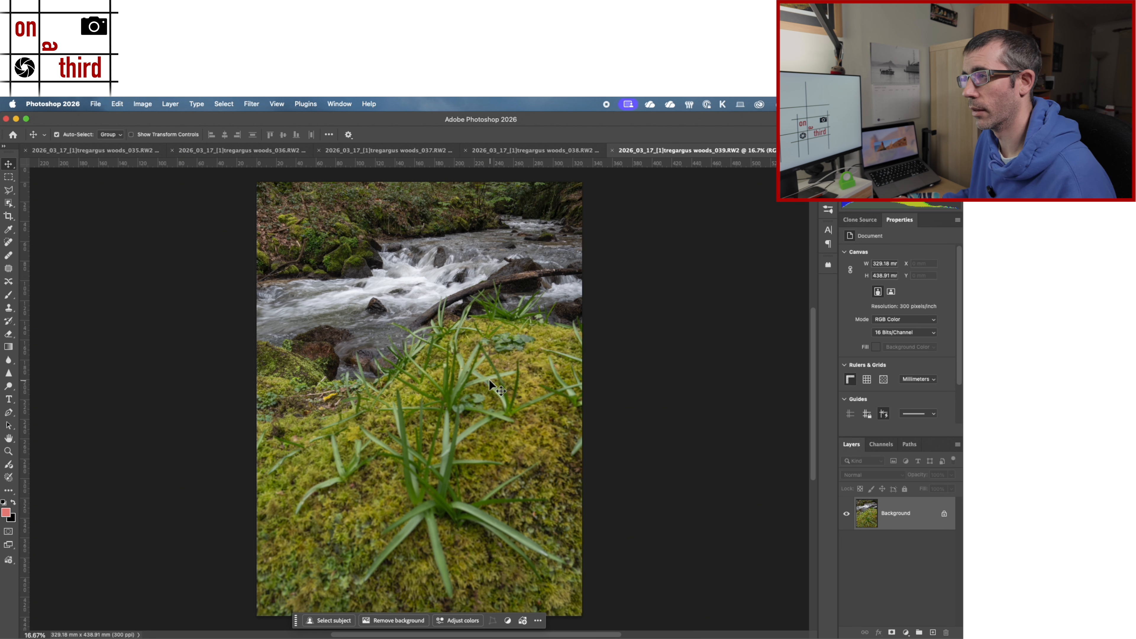
Step: Start Load Files into Stack and add all the open woods photos as source files
click(213, 145)
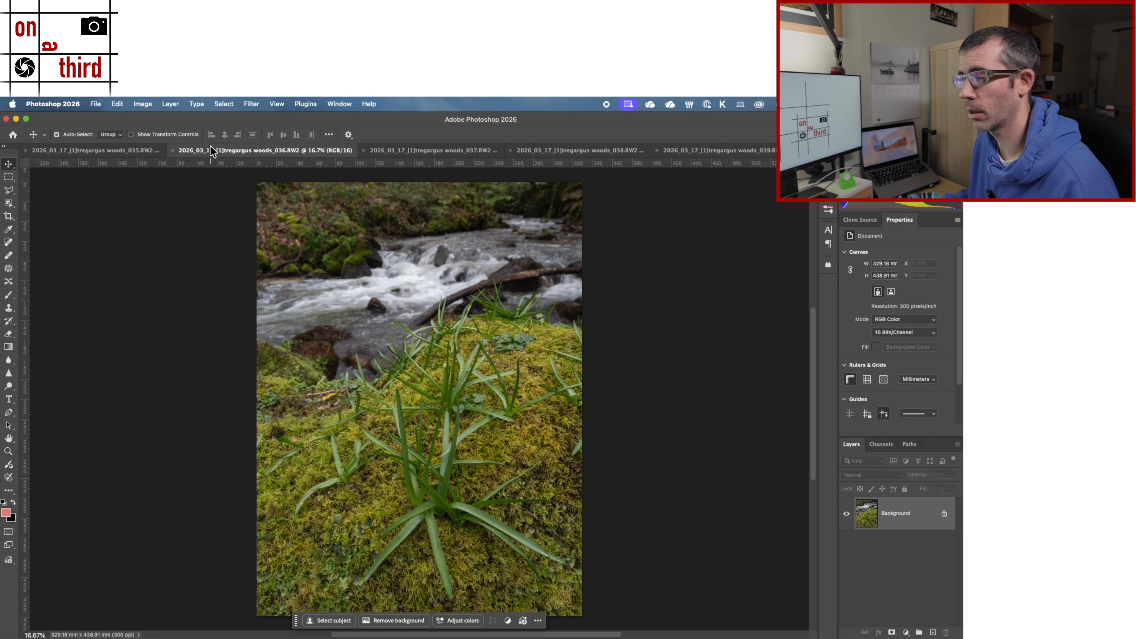
click(96, 103)
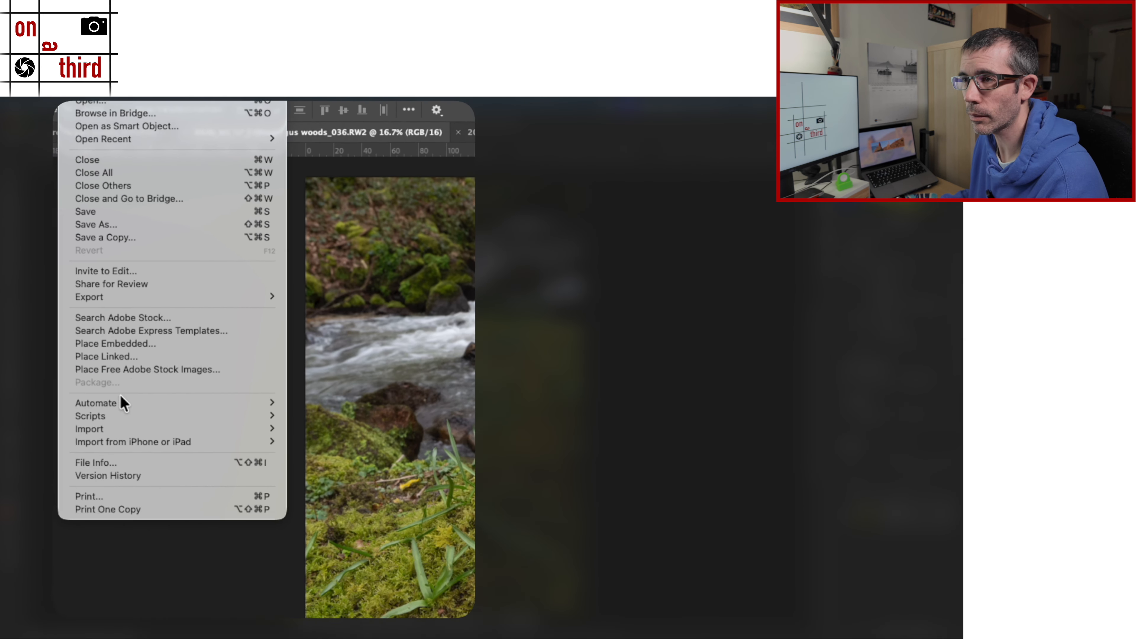
mouse_move(121, 400)
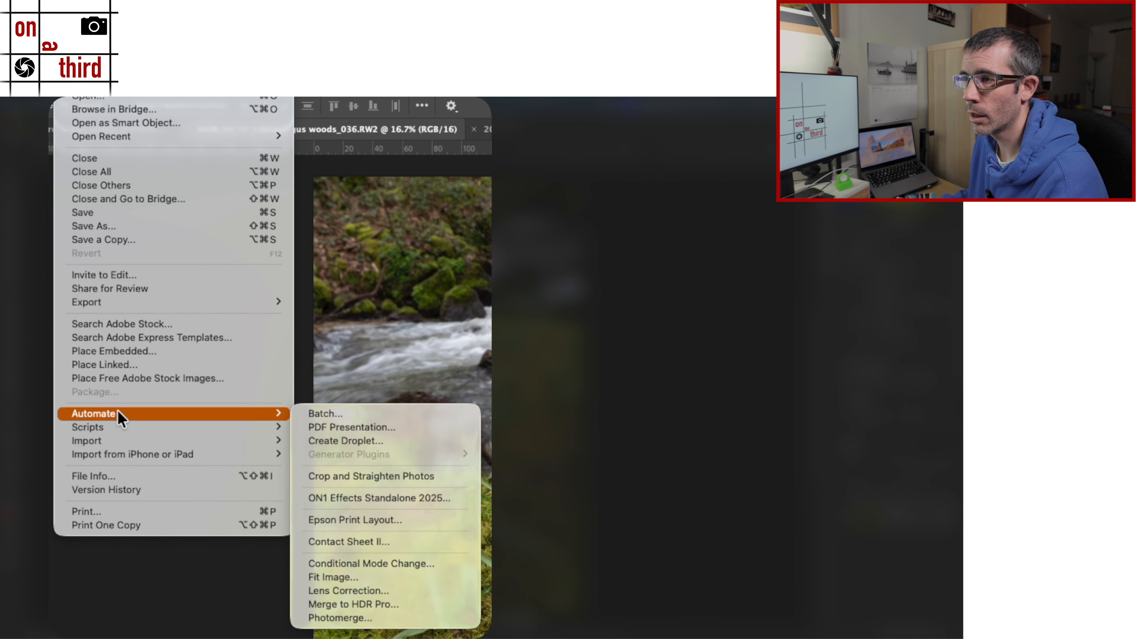
mouse_move(102, 428)
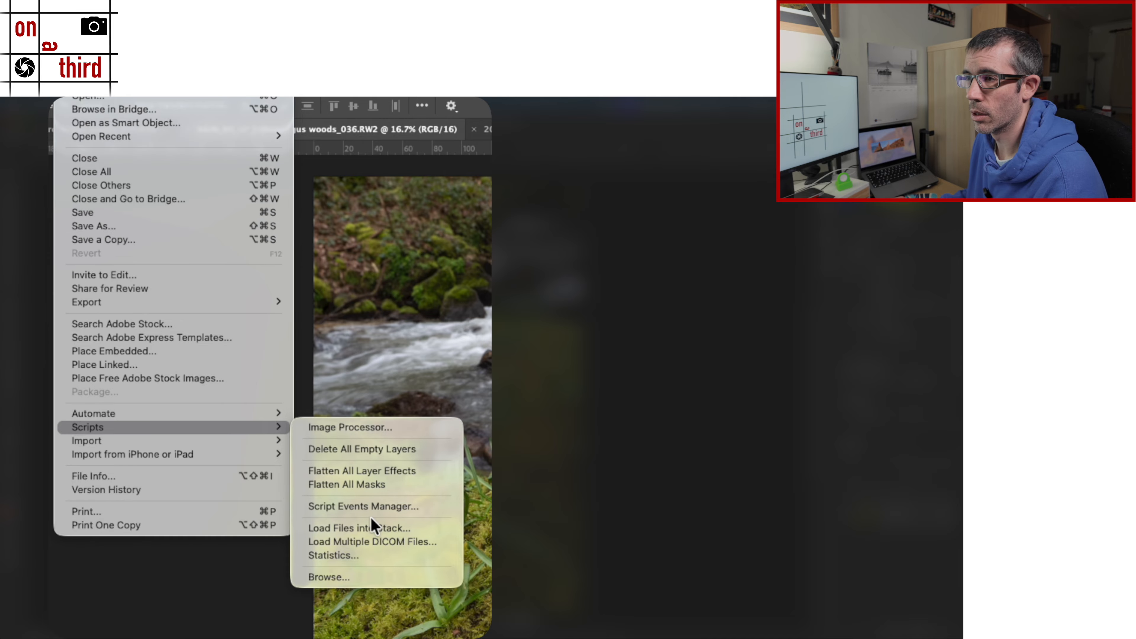
click(390, 532)
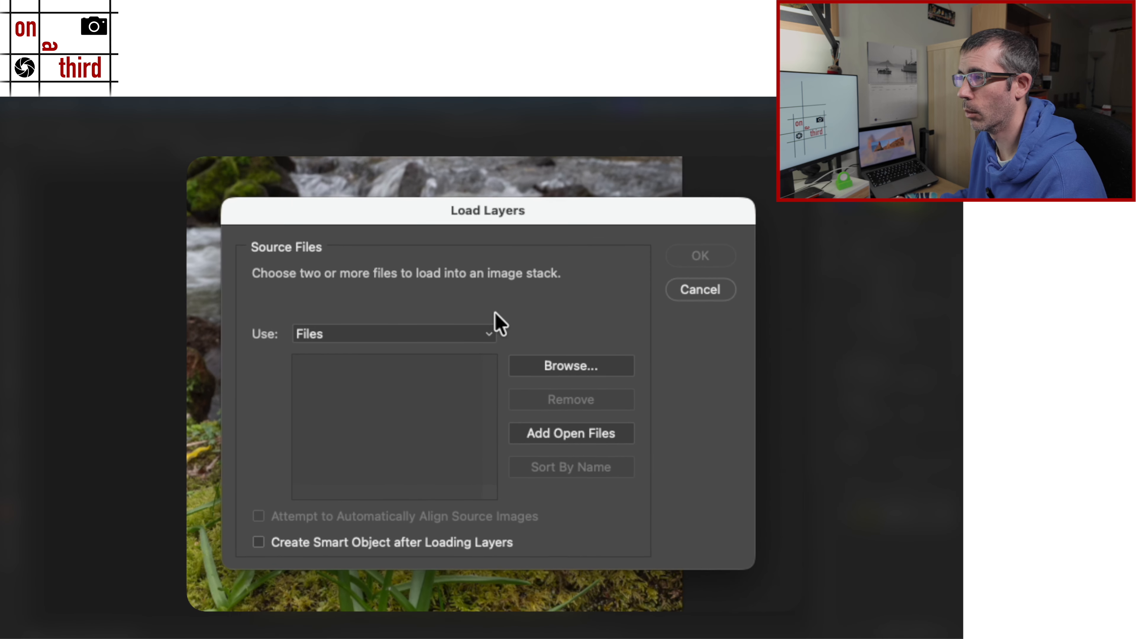
click(589, 438)
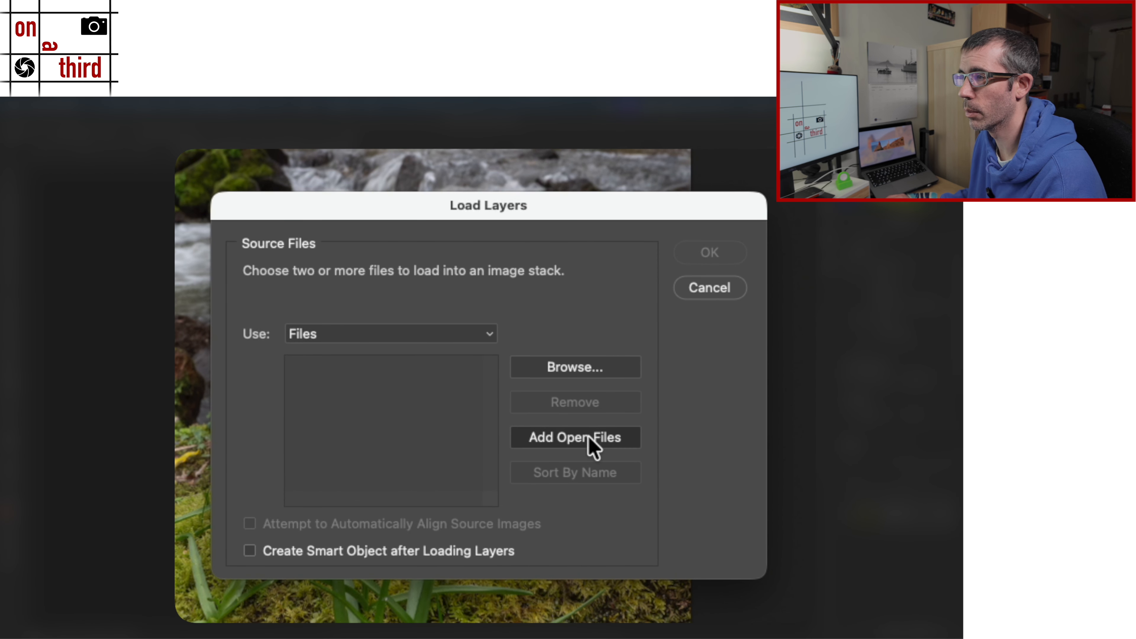
Step: Remove woods_035 from the source files, enable automatic alignment of the source images, and load the remaining four photos as layers
drag(386, 498, 504, 510)
click(449, 370)
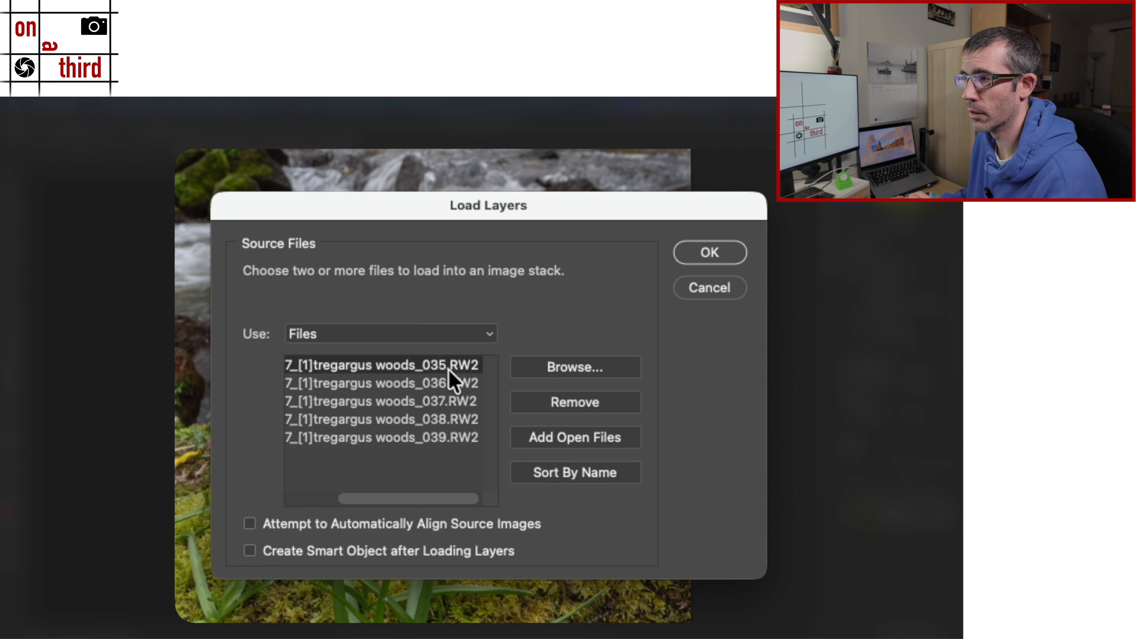
click(580, 406)
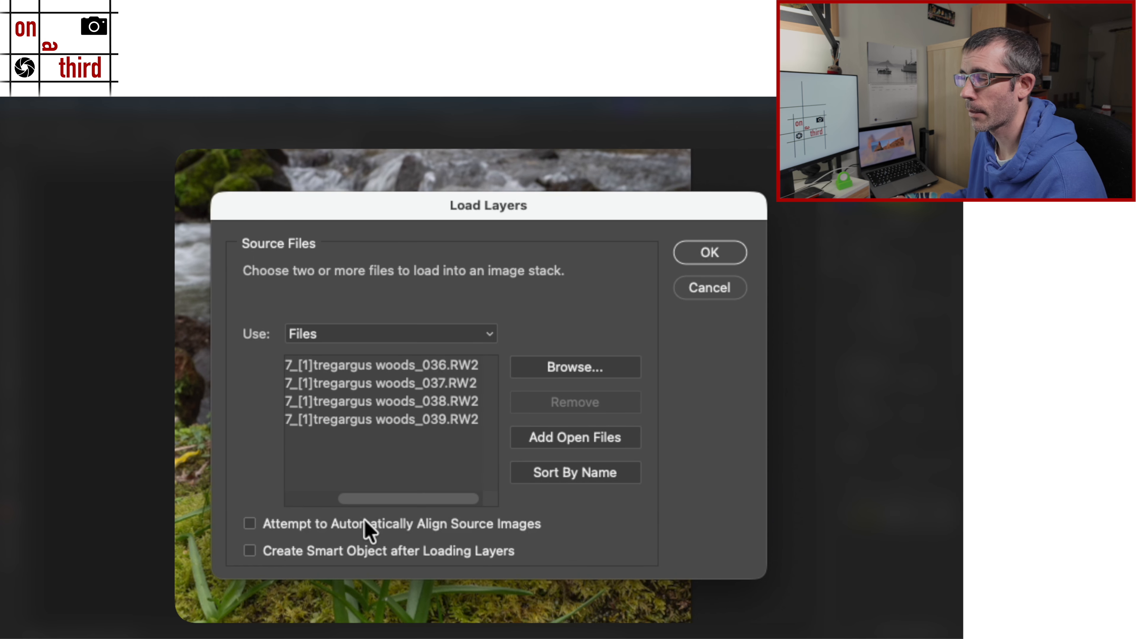
drag(413, 502, 459, 496)
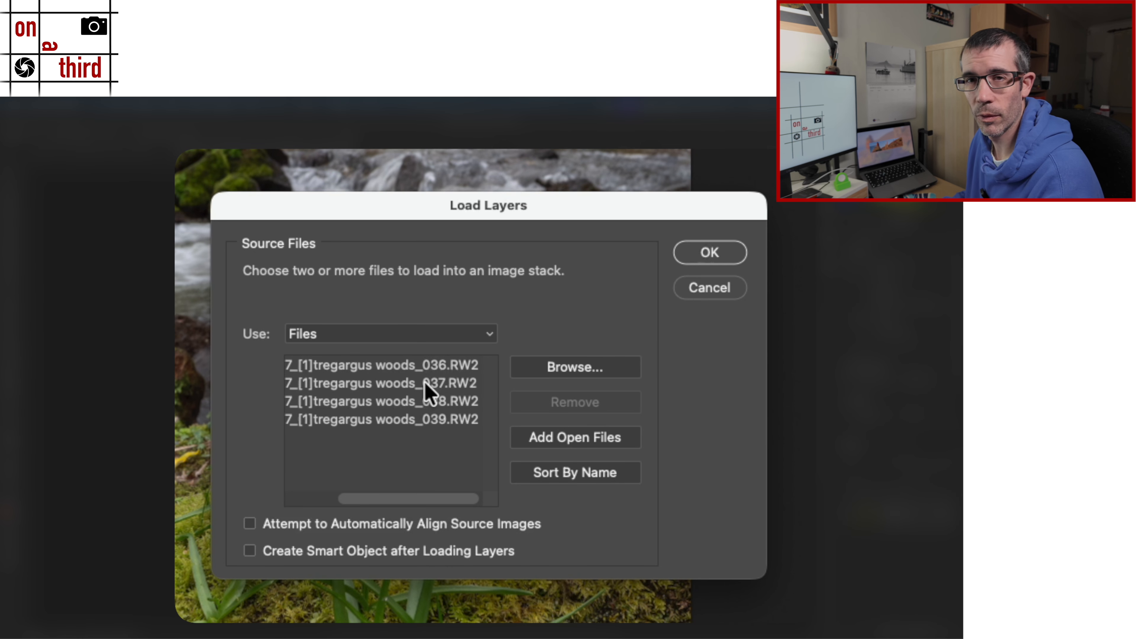
click(302, 524)
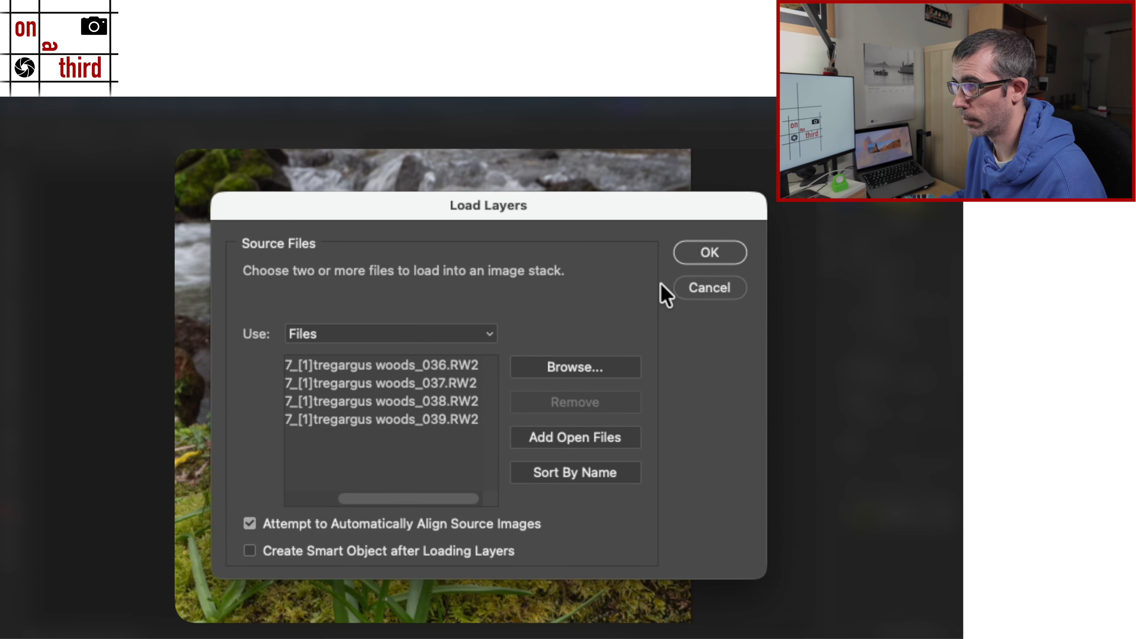
click(720, 257)
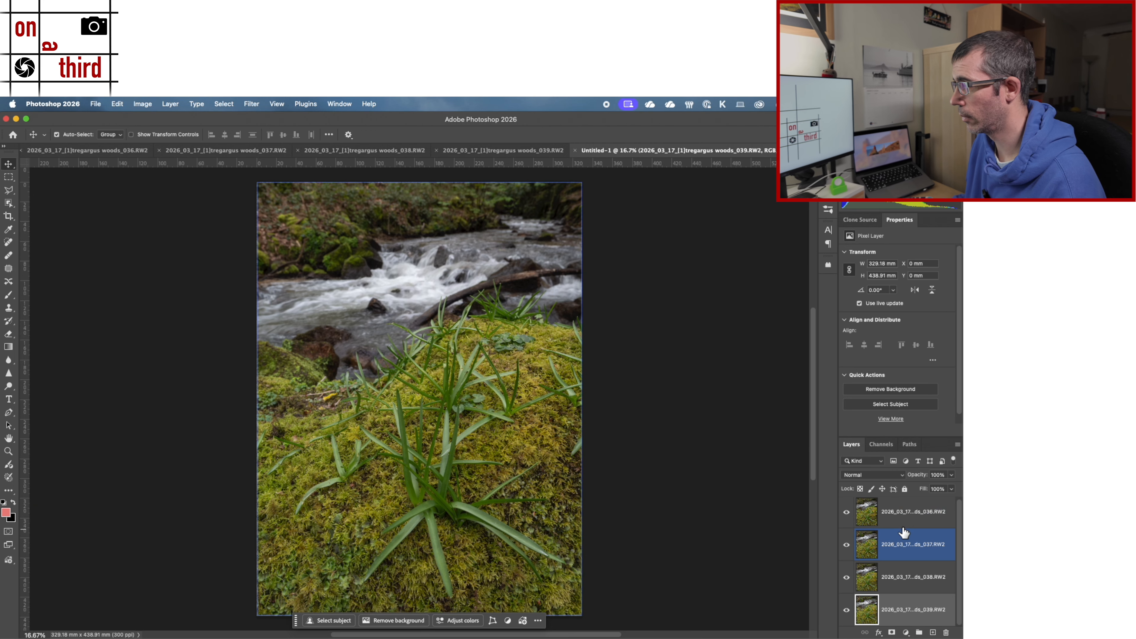
Step: Select all four photo layers from woods_036 to woods_039 and auto-align them with the Auto projection
scroll(898, 585, up, 1)
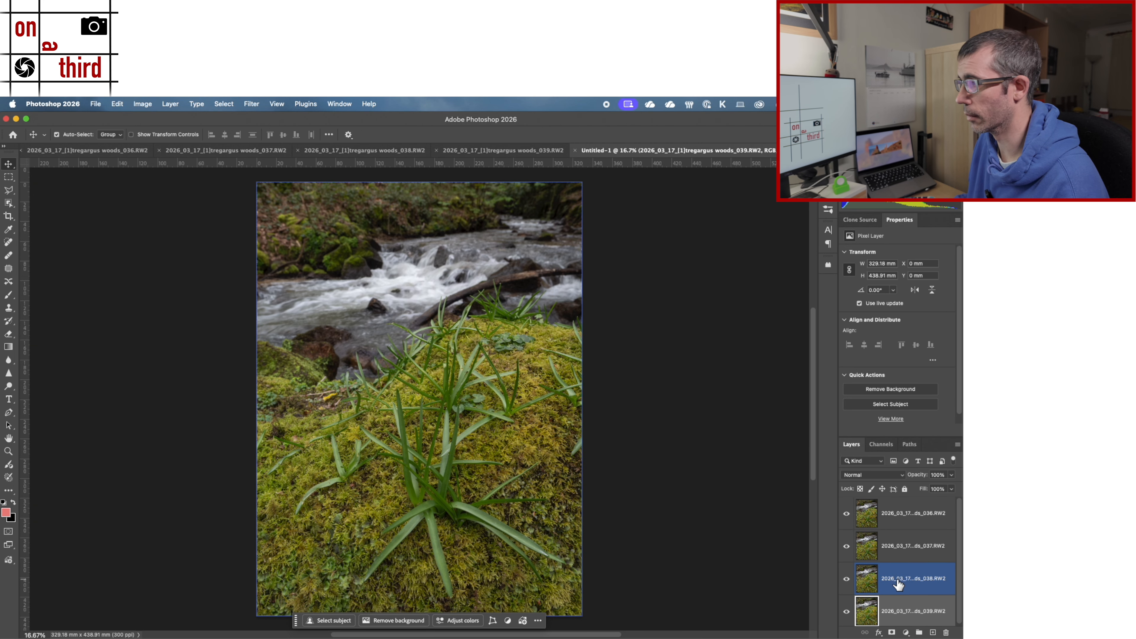
click(868, 514)
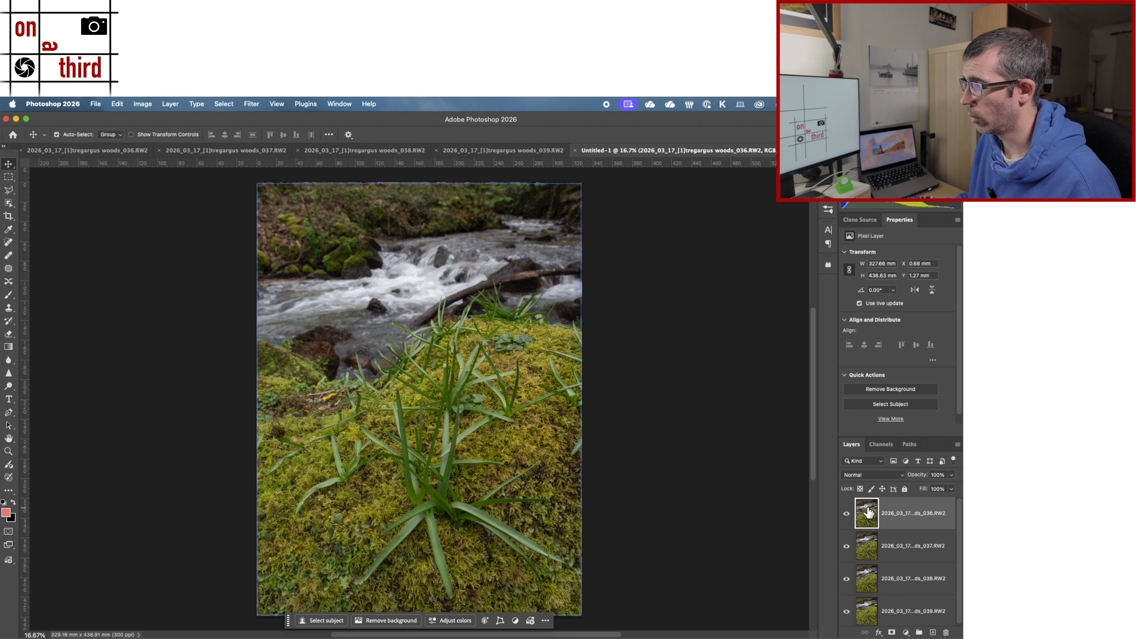
click(866, 578)
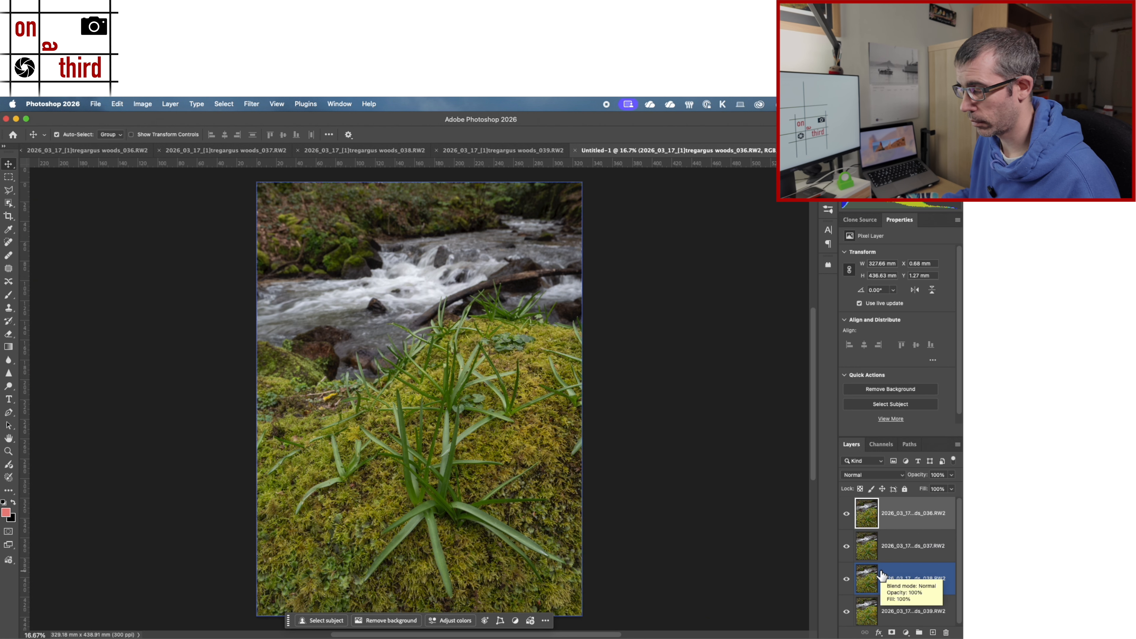
click(866, 610)
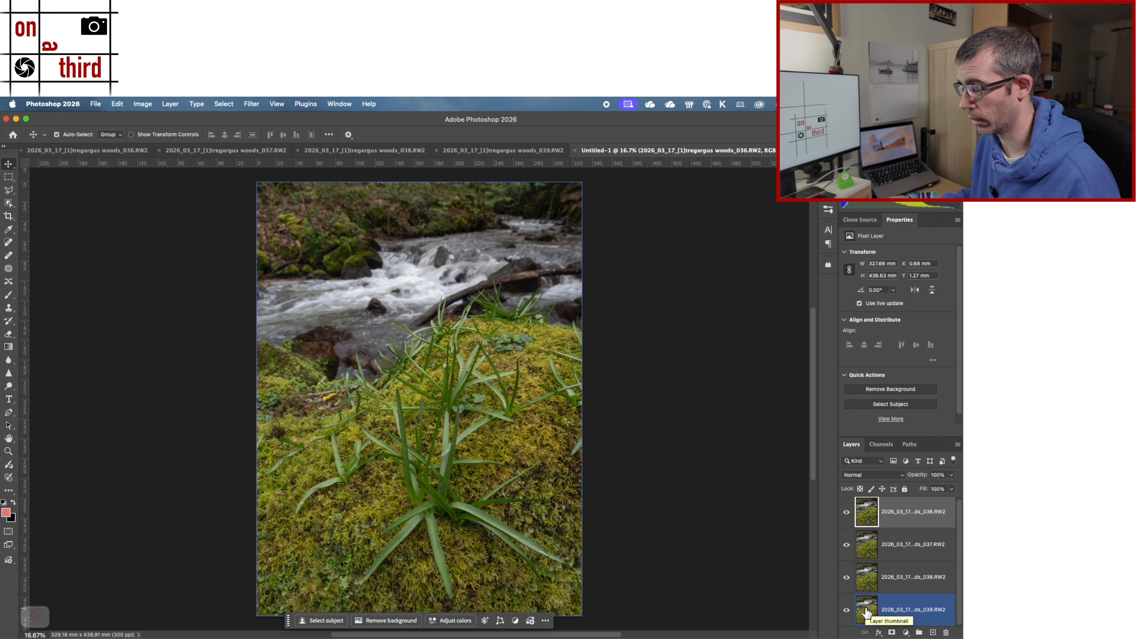
shift+click(866, 612)
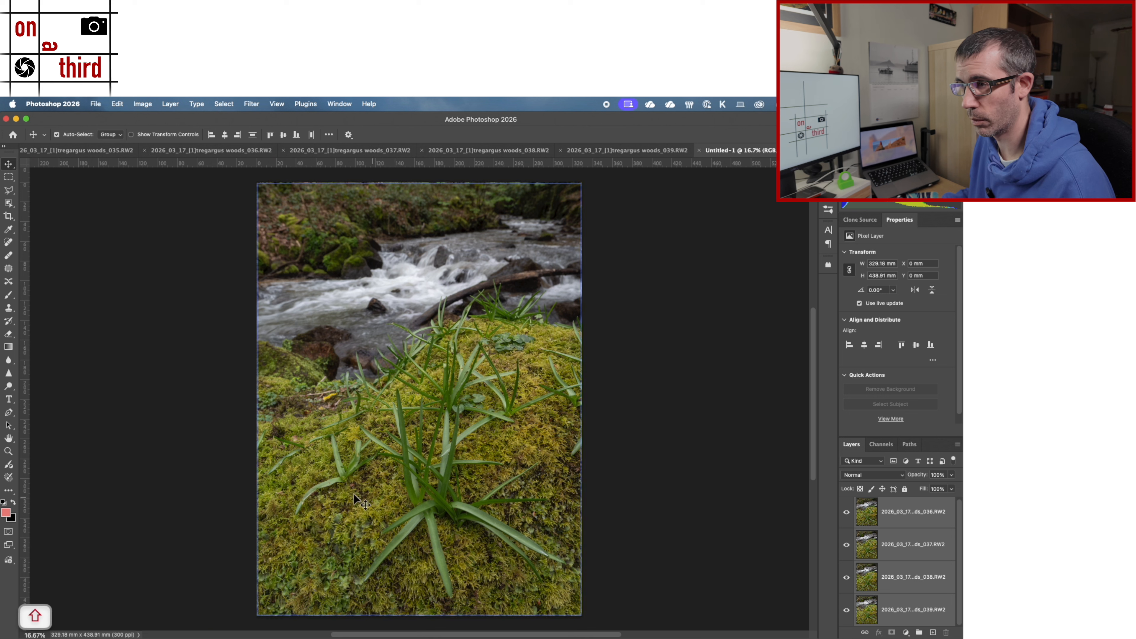
click(117, 103)
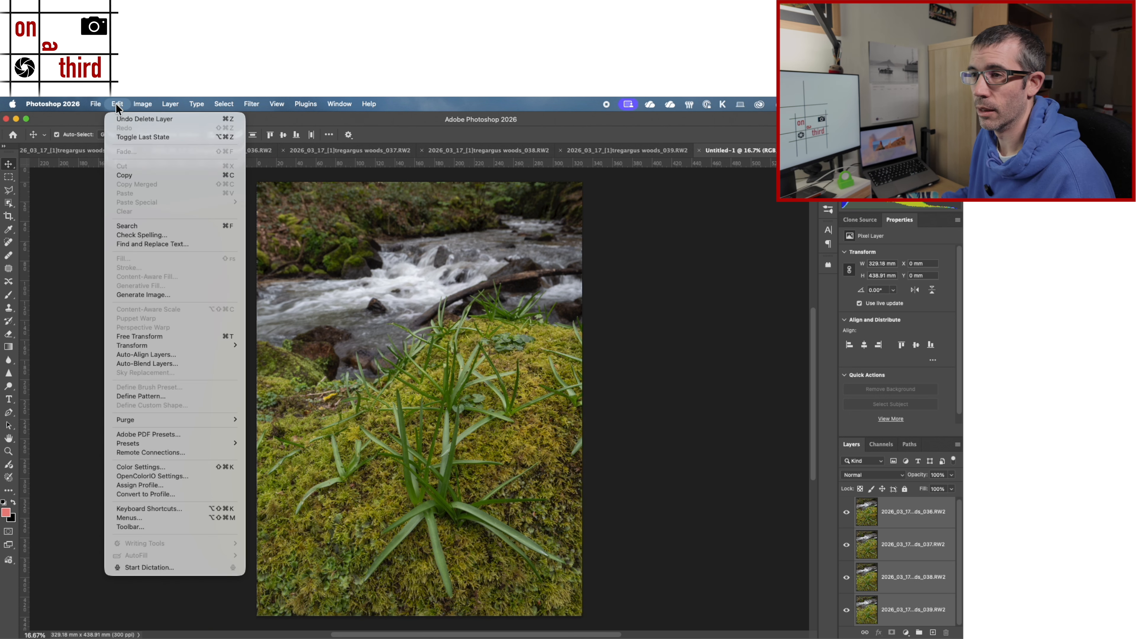
click(127, 356)
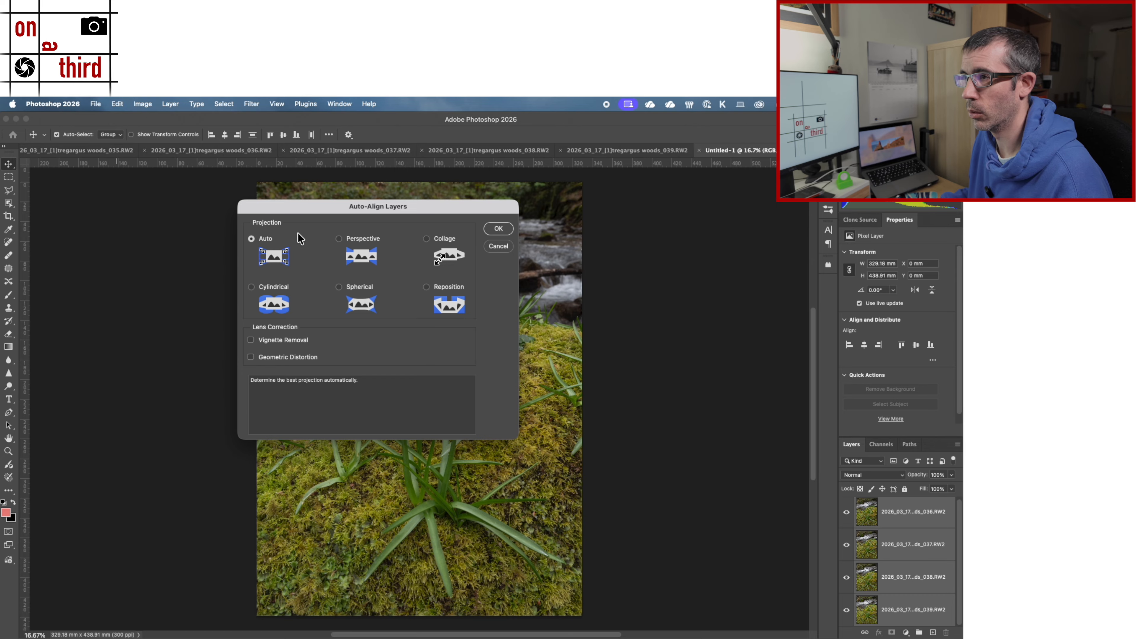
click(497, 229)
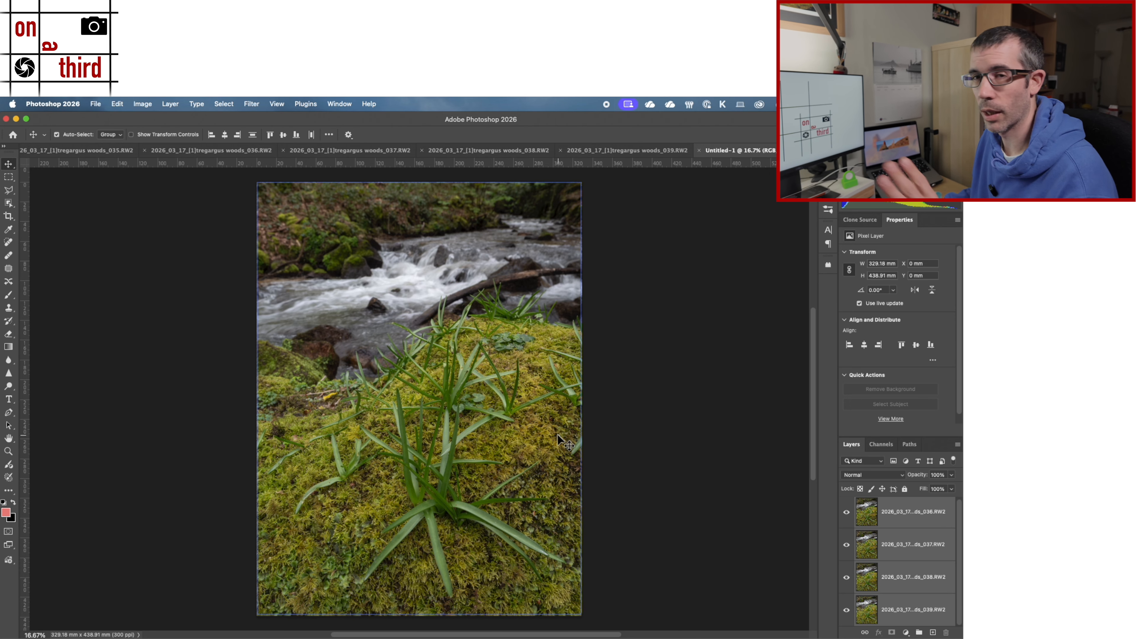
Step: Auto-blend the four layers with Stack Images and Seamless Tones and Colors, and select the woods_036 layer
click(117, 100)
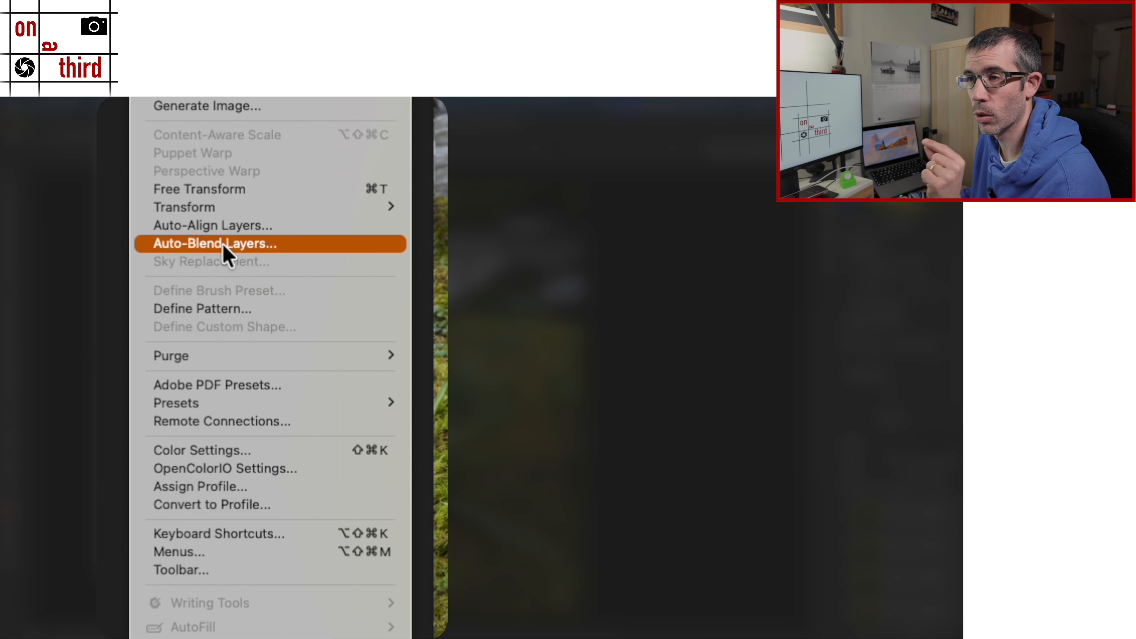
click(225, 251)
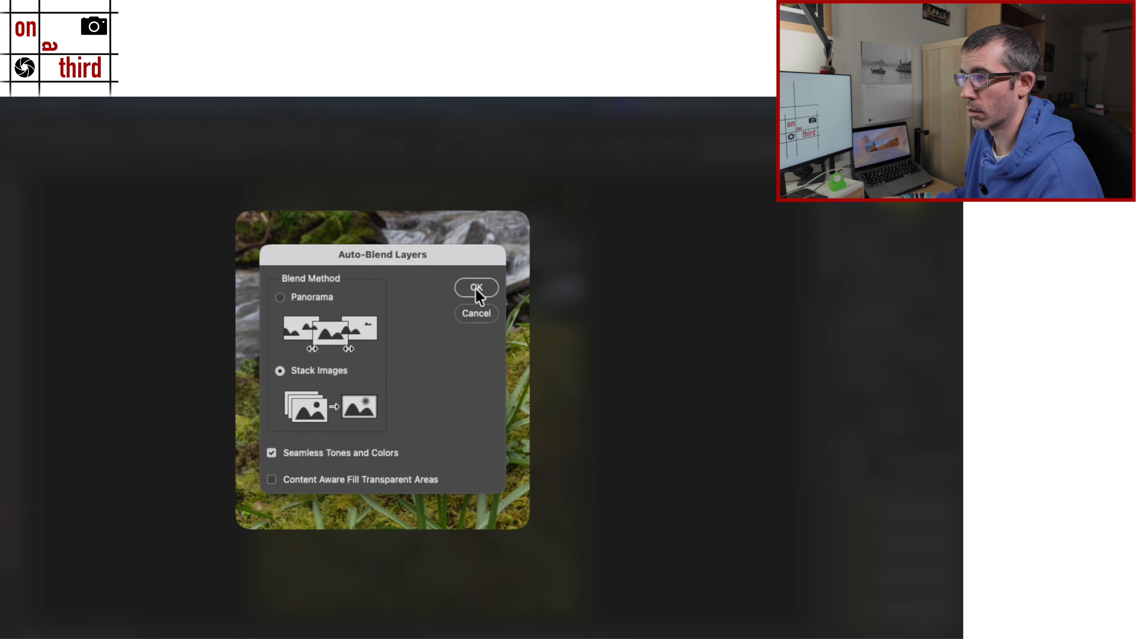
click(514, 297)
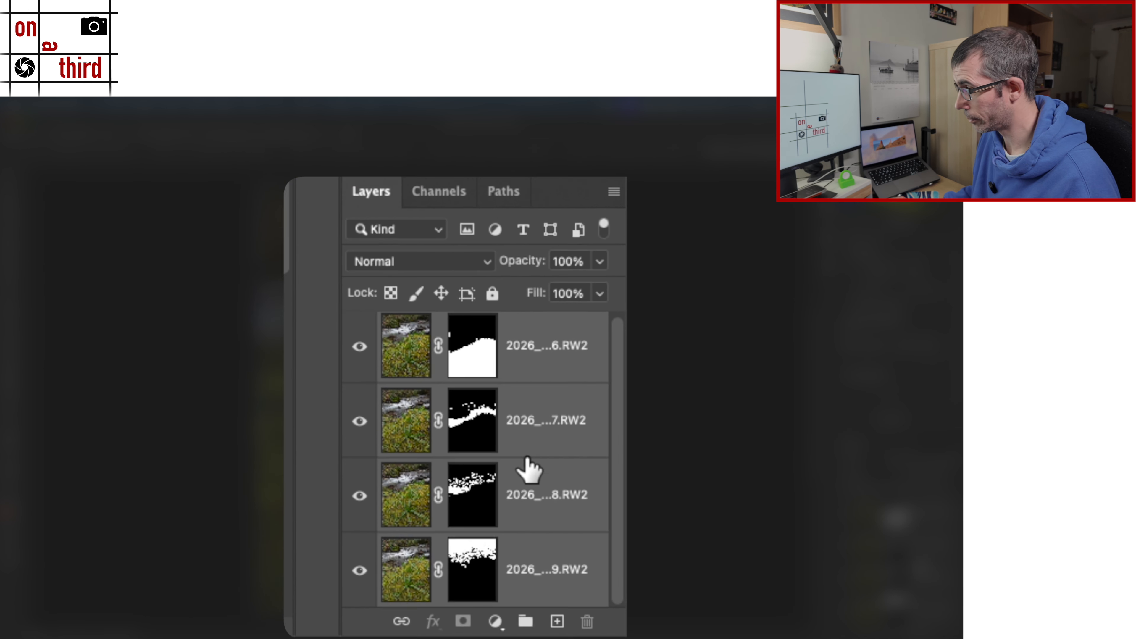
click(395, 570)
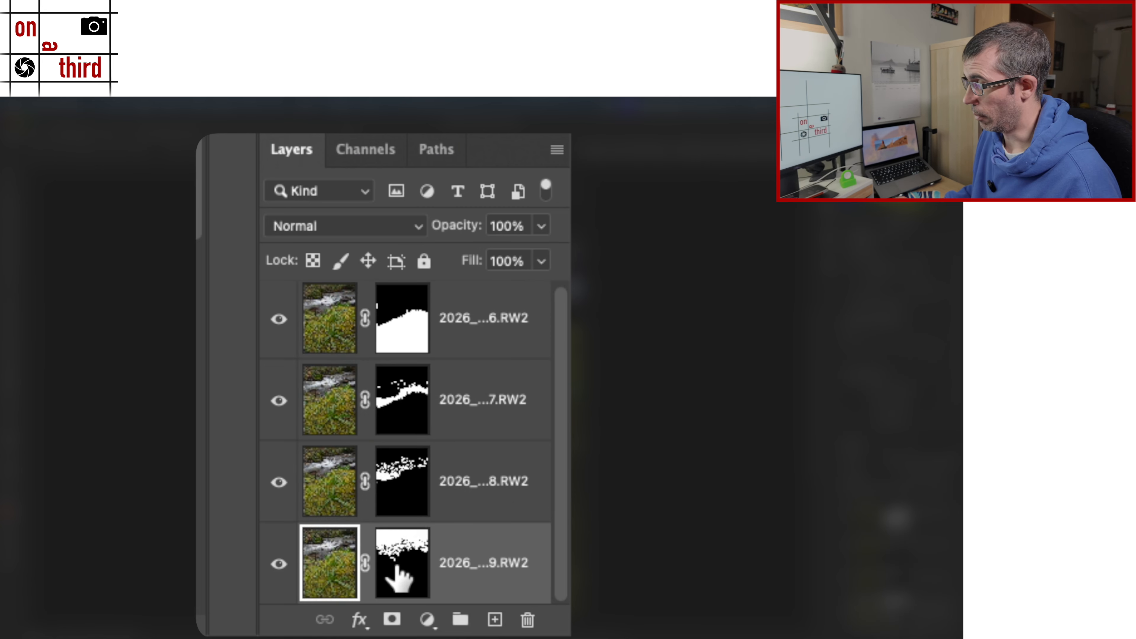
drag(397, 575, 373, 317)
click(328, 319)
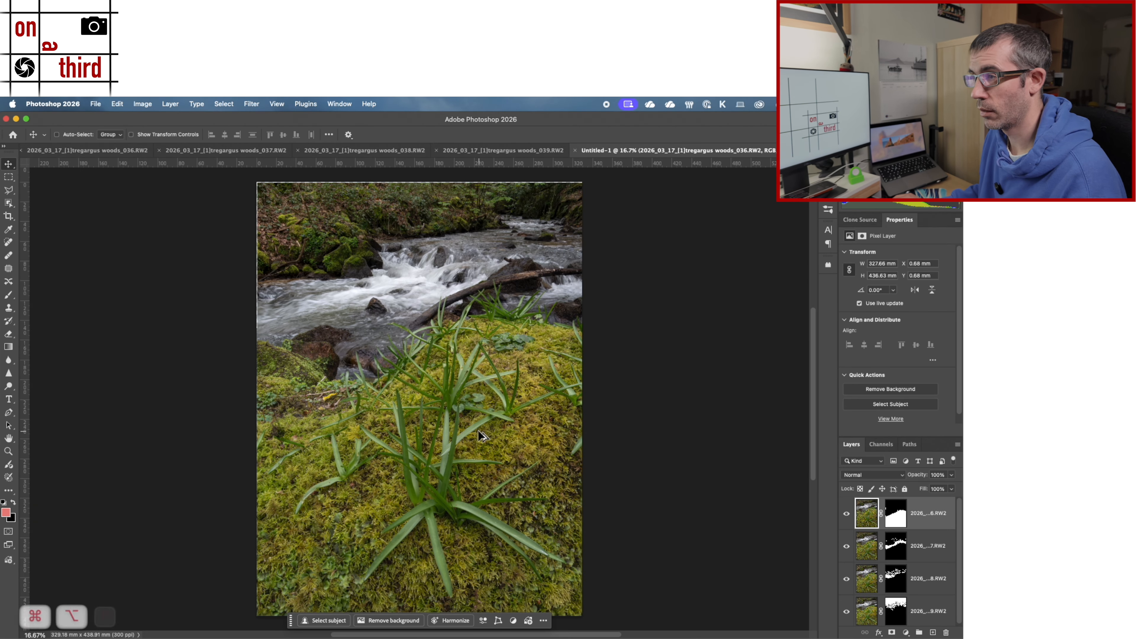
Step: Inspect the blended image at 100% for sharpness in the foreground moss and leaves and along the lower edges
key(super+alt+0)
scroll(321, 392, left, 8)
scroll(321, 392, down, 15)
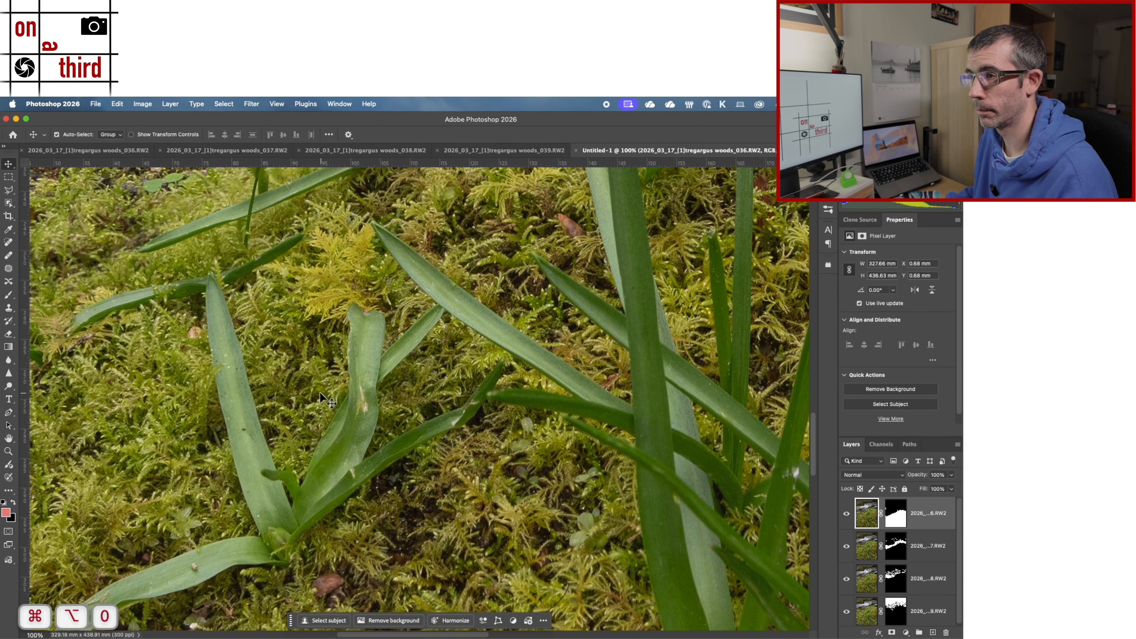
scroll(281, 520, down, 5)
scroll(290, 513, left, 10)
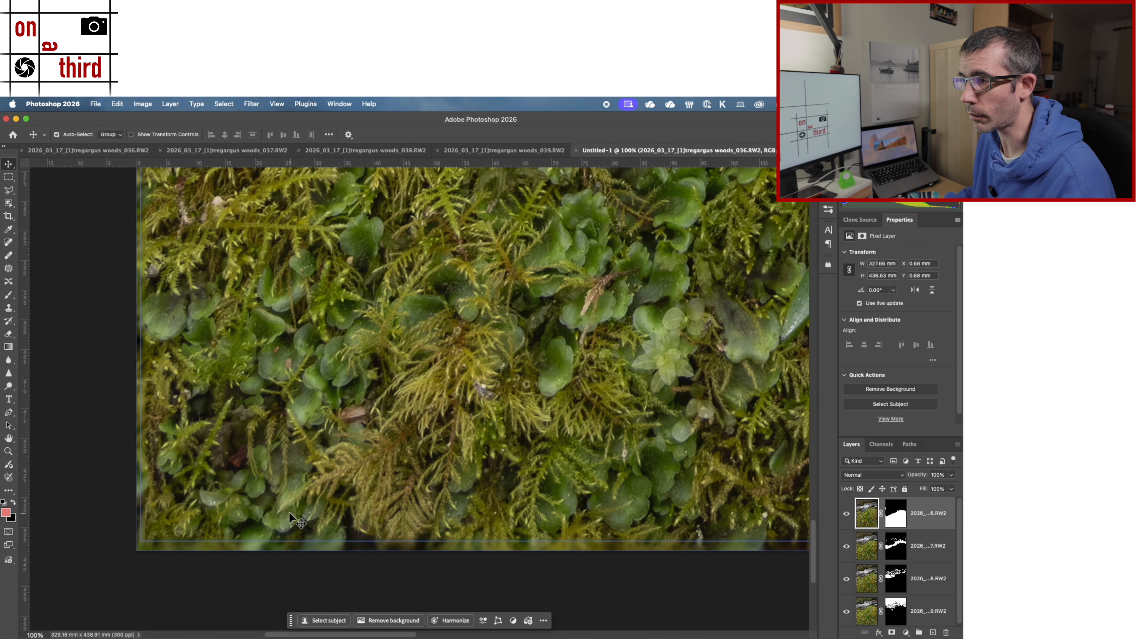
scroll(414, 325, up, 10)
scroll(415, 325, right, 5)
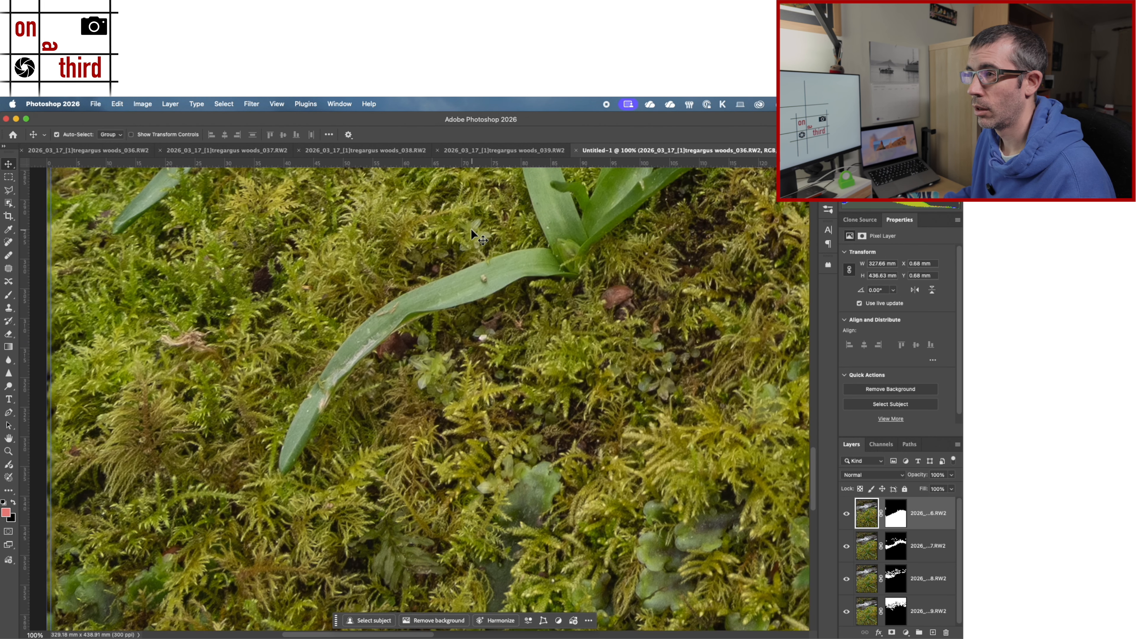
scroll(549, 284, up, 15)
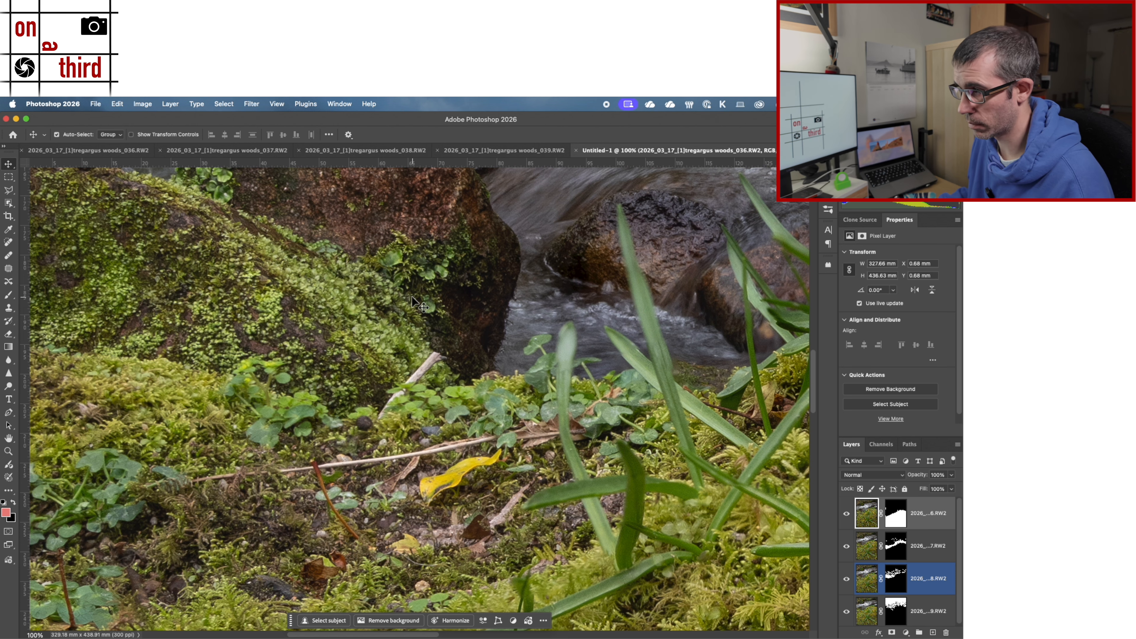
Step: Check the blend at 100% across the stream rocks, up to the far bank and back down to the foreground plants
drag(411, 295, 451, 432)
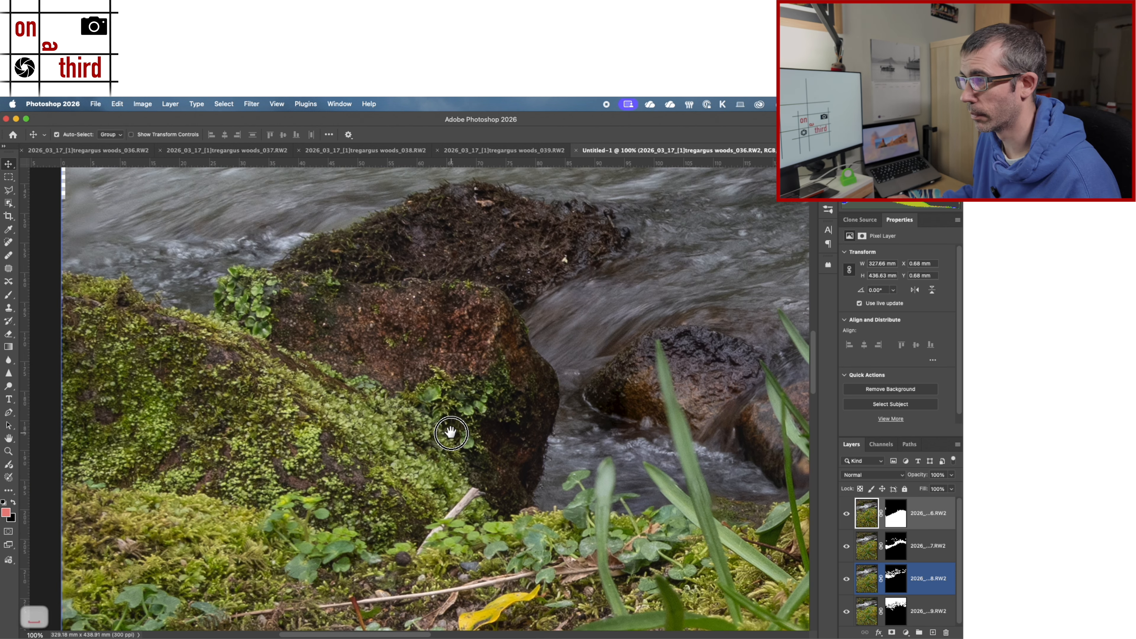
drag(622, 307, 590, 411)
drag(543, 363, 497, 431)
key(alt+bracketleft)
drag(664, 339, 659, 447)
mouse_move(550, 355)
mouse_down()
mouse_move(540, 452)
mouse_move(504, 554)
mouse_up()
drag(616, 418, 550, 555)
drag(550, 461, 621, 596)
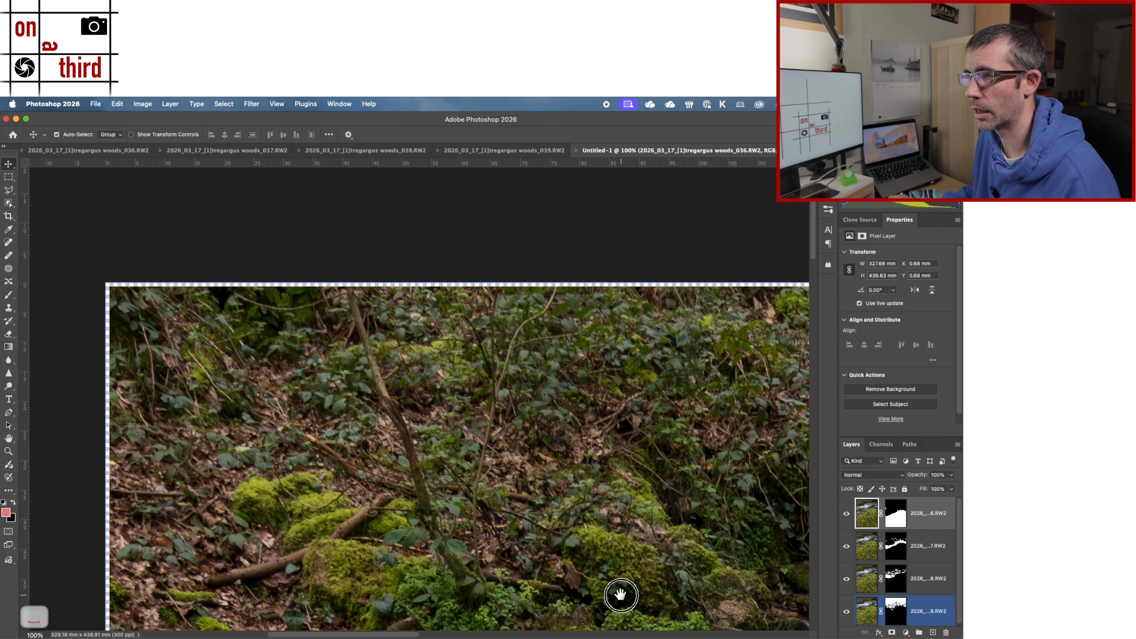
drag(541, 498, 514, 240)
drag(548, 354, 233, 378)
drag(525, 437, 385, 219)
drag(467, 493, 459, 251)
drag(483, 394, 402, 123)
mouse_move(604, 340)
mouse_down()
mouse_move(475, 138)
mouse_move(442, 231)
mouse_up()
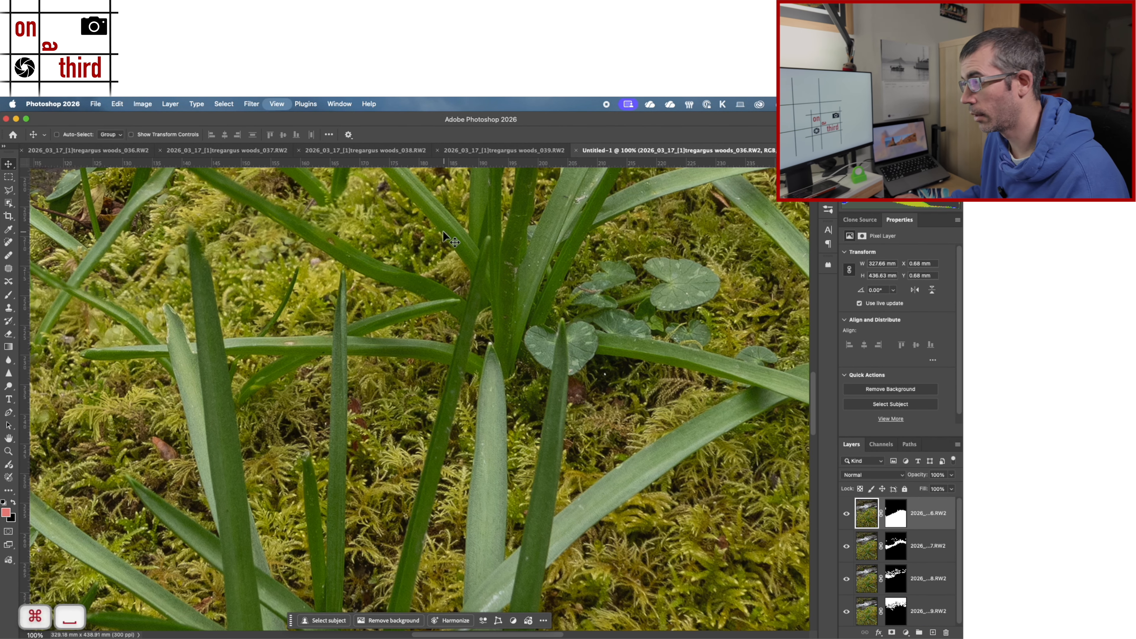
Step: Fit the image to the view and stamp all visible layers into a new merged layer above the stack
key(super+0)
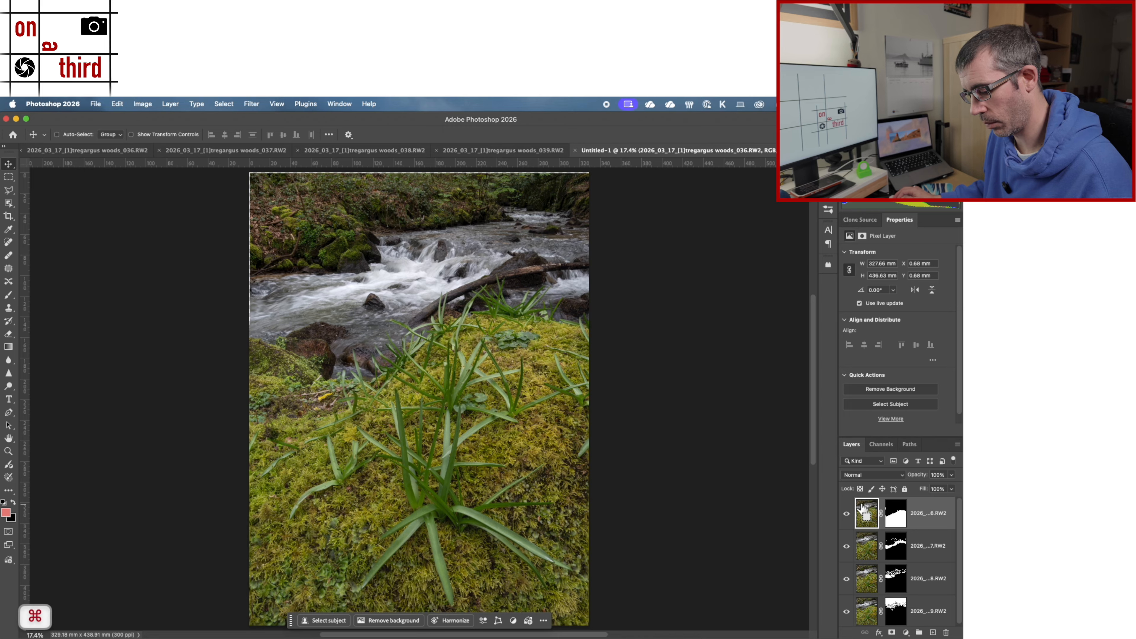
key(super+alt+shift+e)
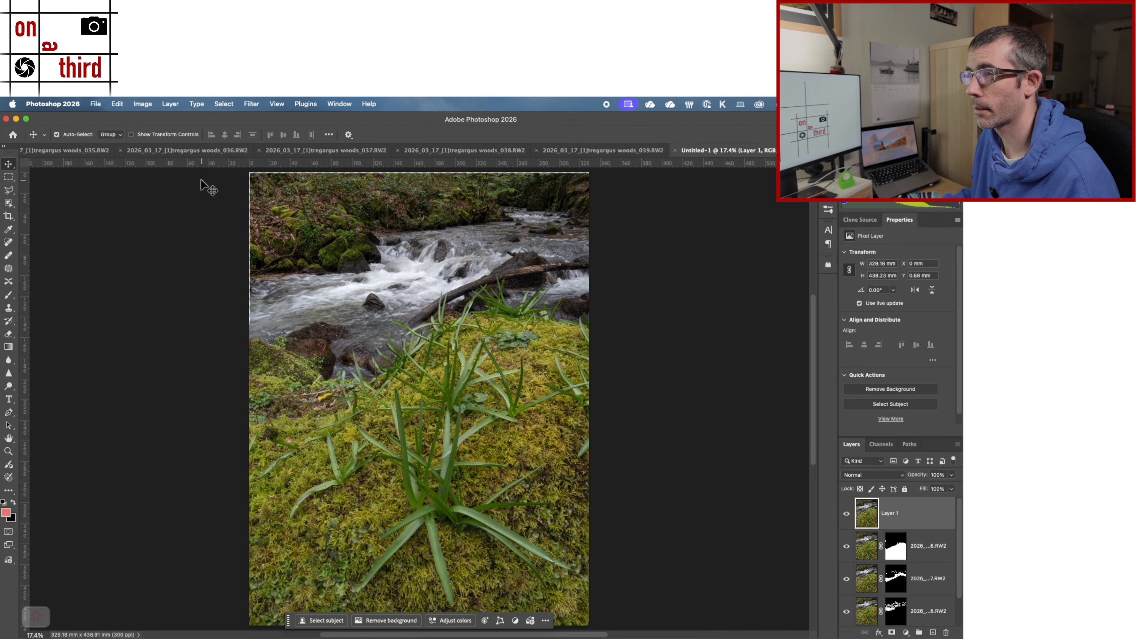
Step: Select the entire woods_035 image in its own document and copy it
click(69, 150)
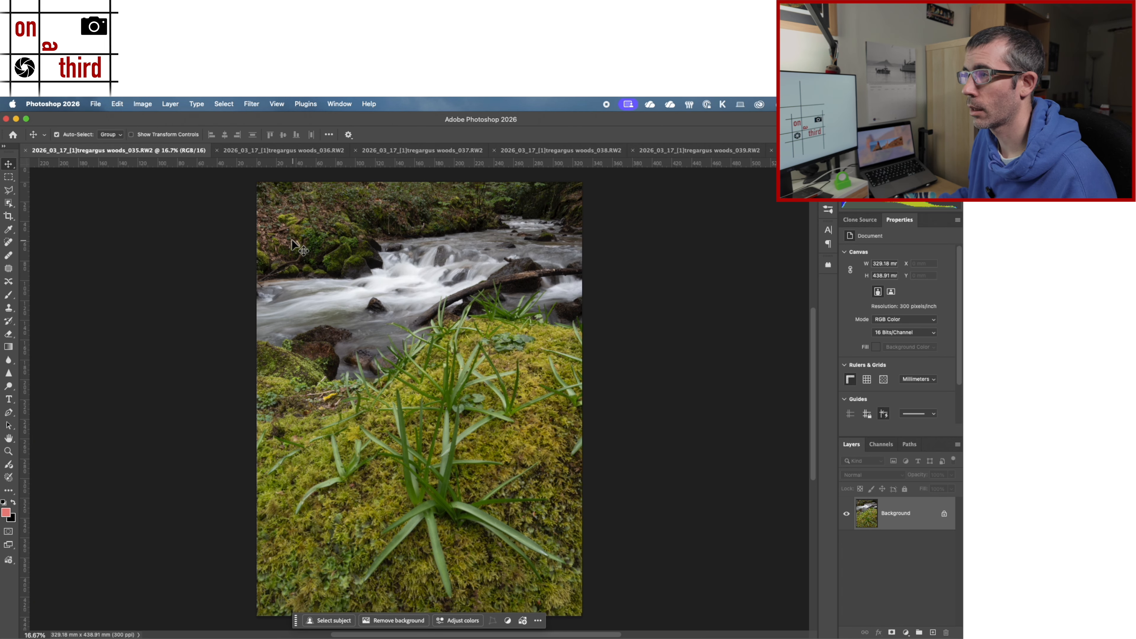
key(super+a)
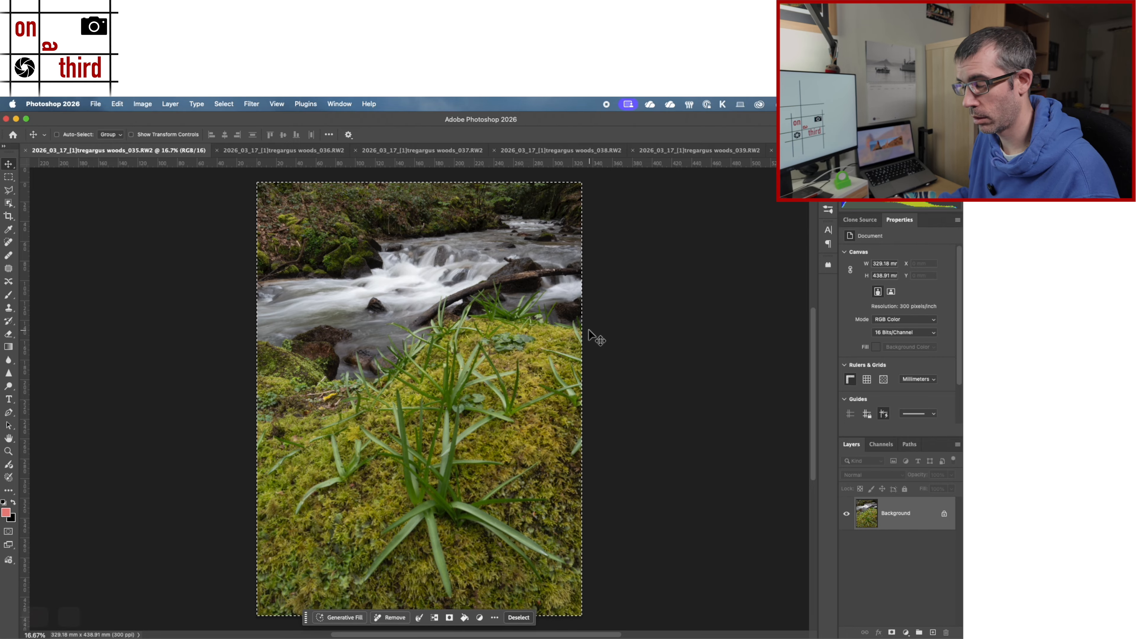
key(super+c)
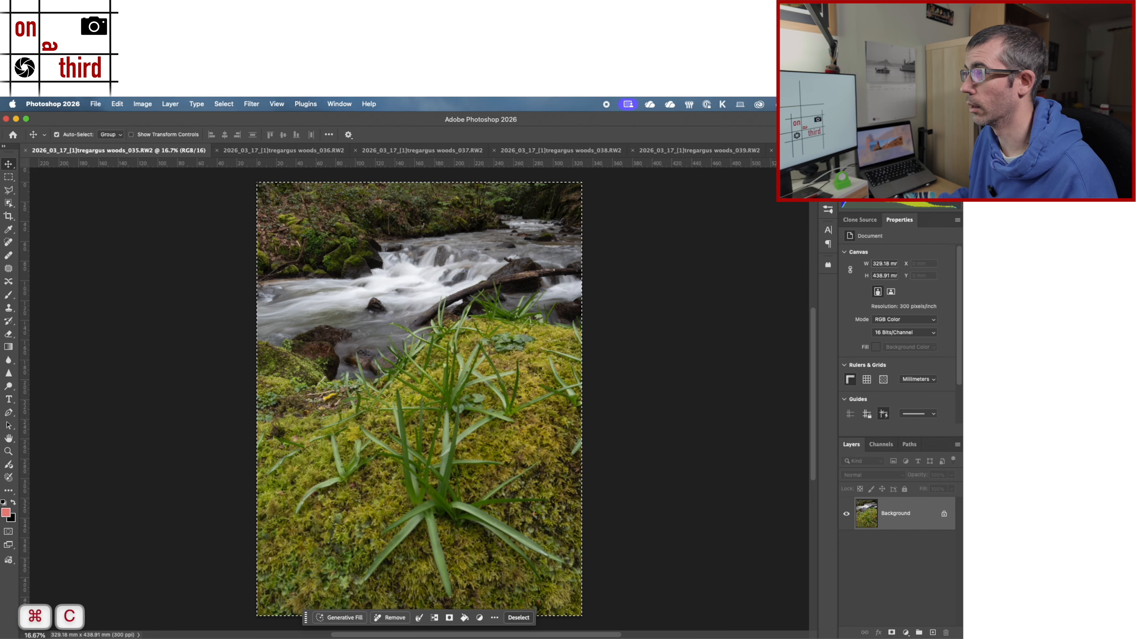
Step: Paste the copied woods_035 image into the Untitled-1 focus-stack document as a new layer above the merged Layer 1
click(812, 150)
click(839, 214)
key(super+v)
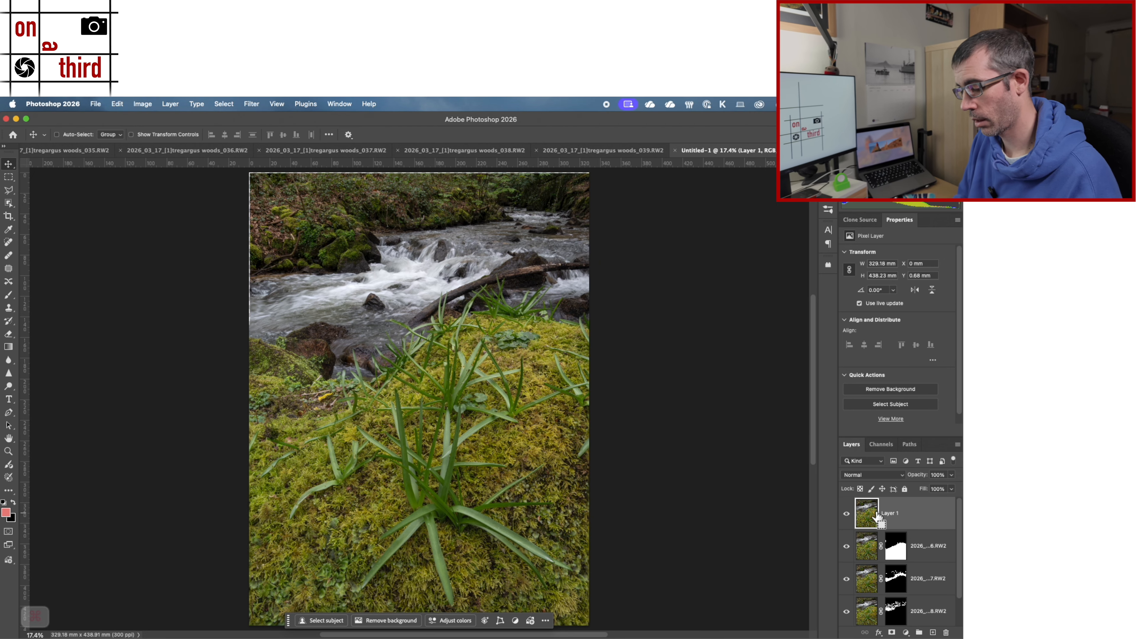
key(super+v)
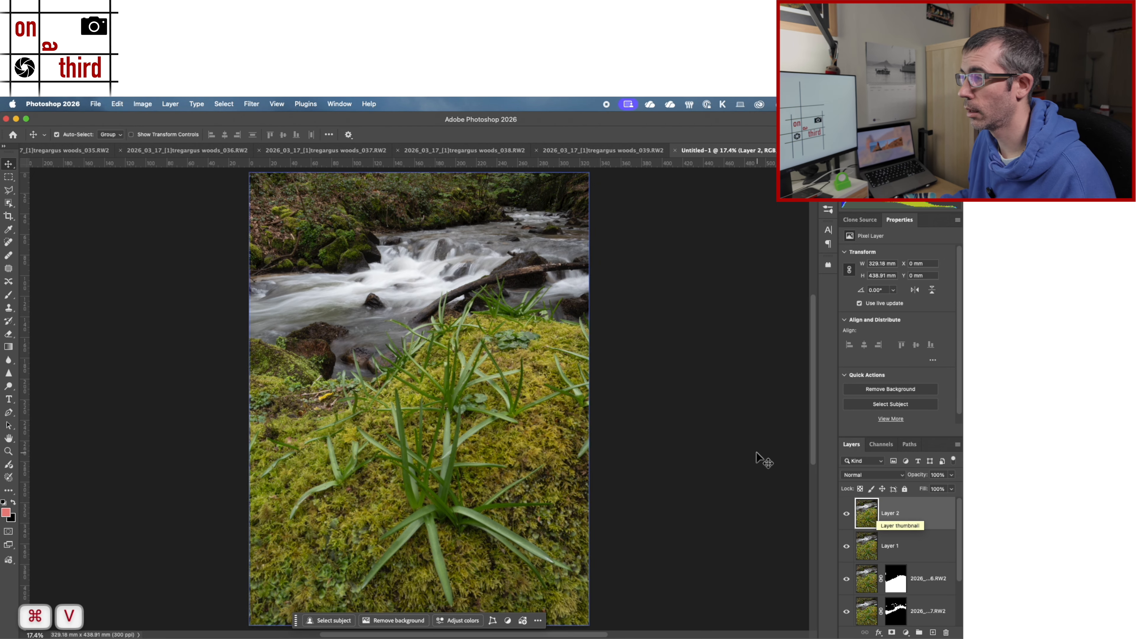
Step: Toggle the visibility of Layer 2 to compare its smoother water and alignment with the merged Layer 1
click(878, 543)
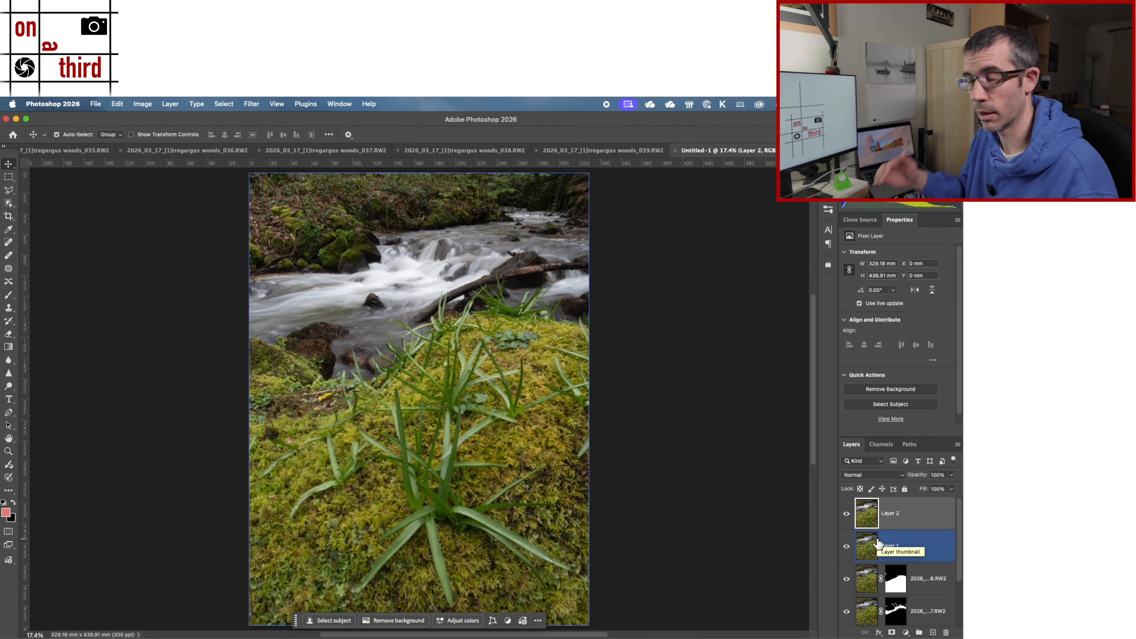
click(872, 519)
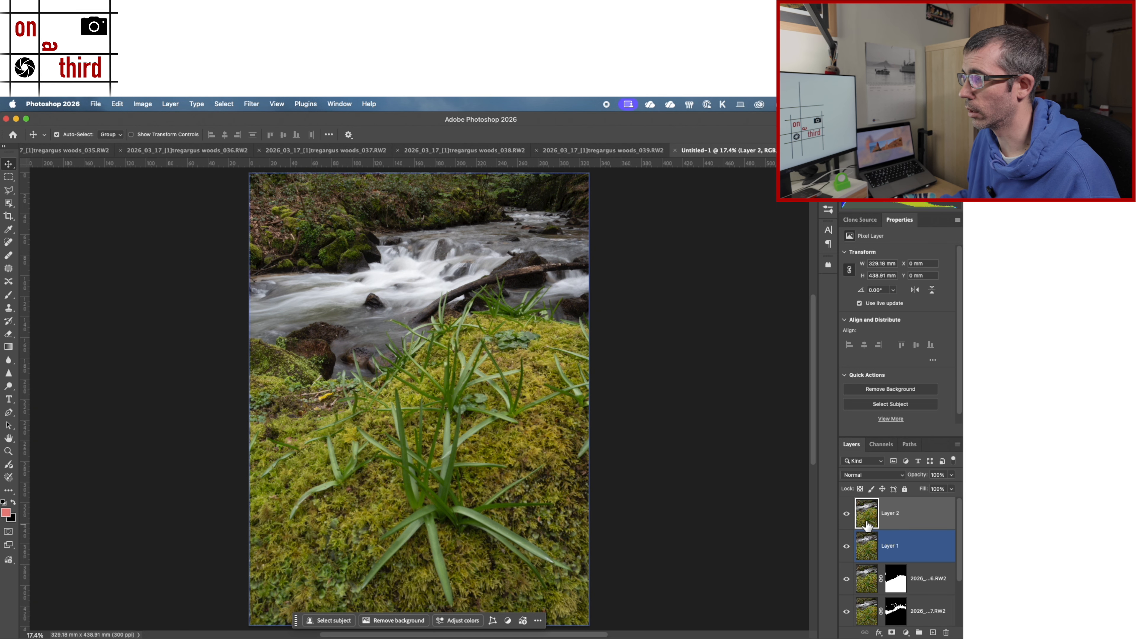
click(846, 513)
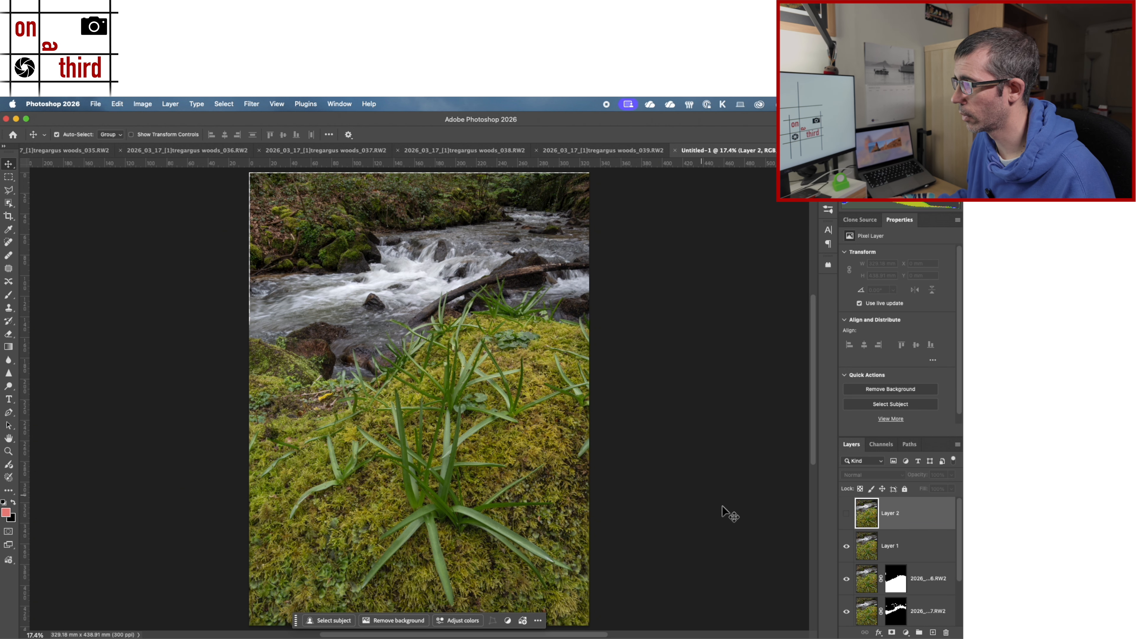
click(845, 513)
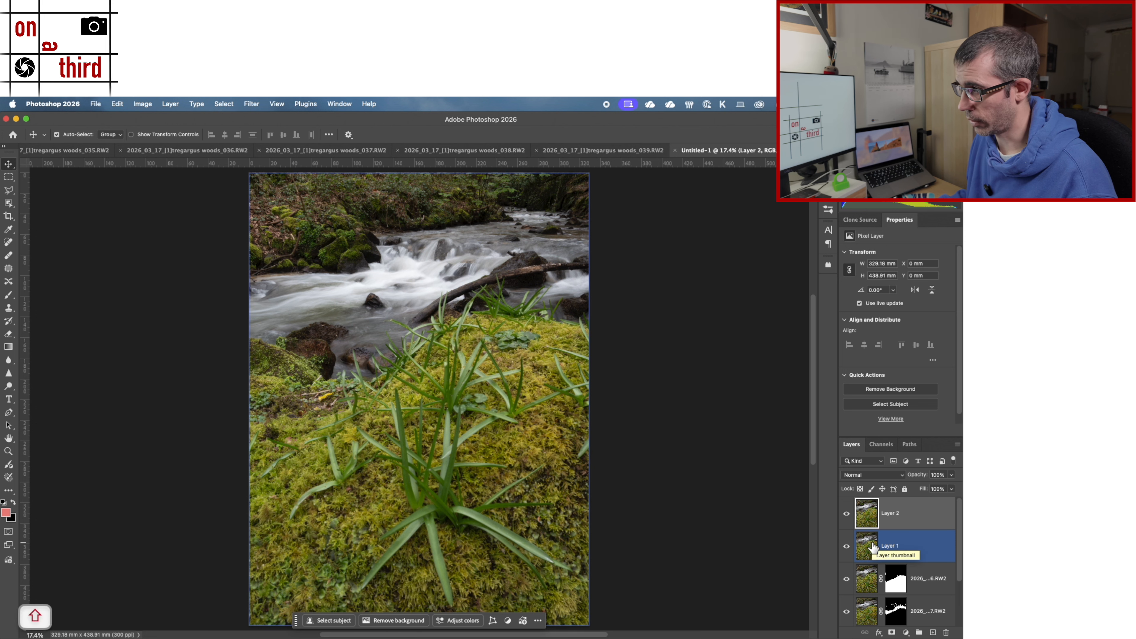
Step: Select Layer 1 and Layer 2 together and auto-align them using the Auto projection
shift+click(905, 546)
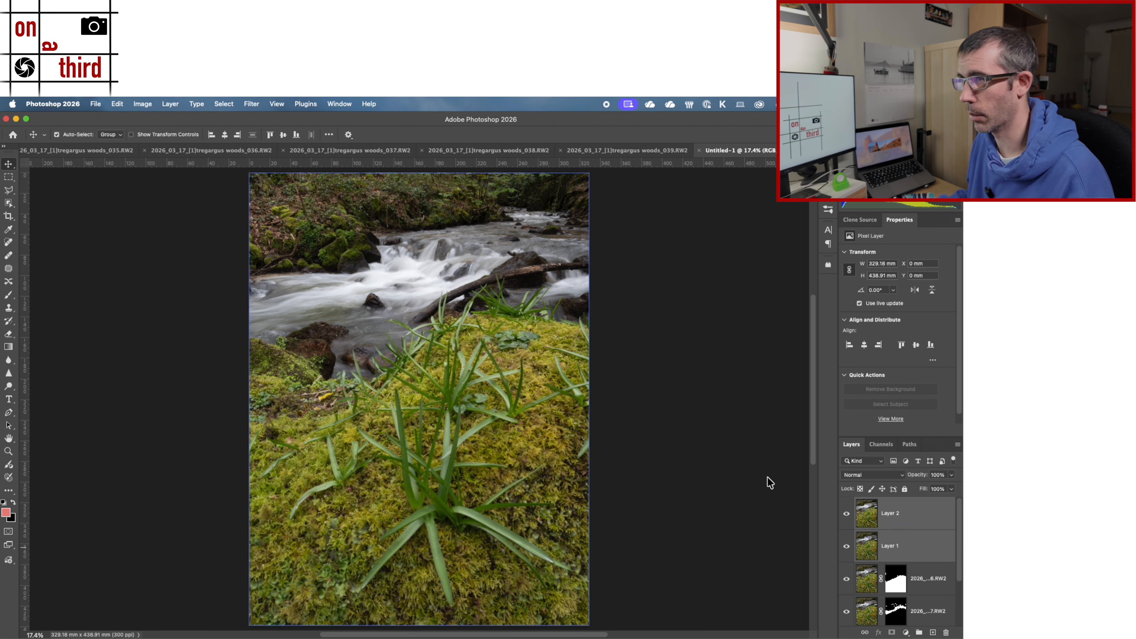
click(113, 104)
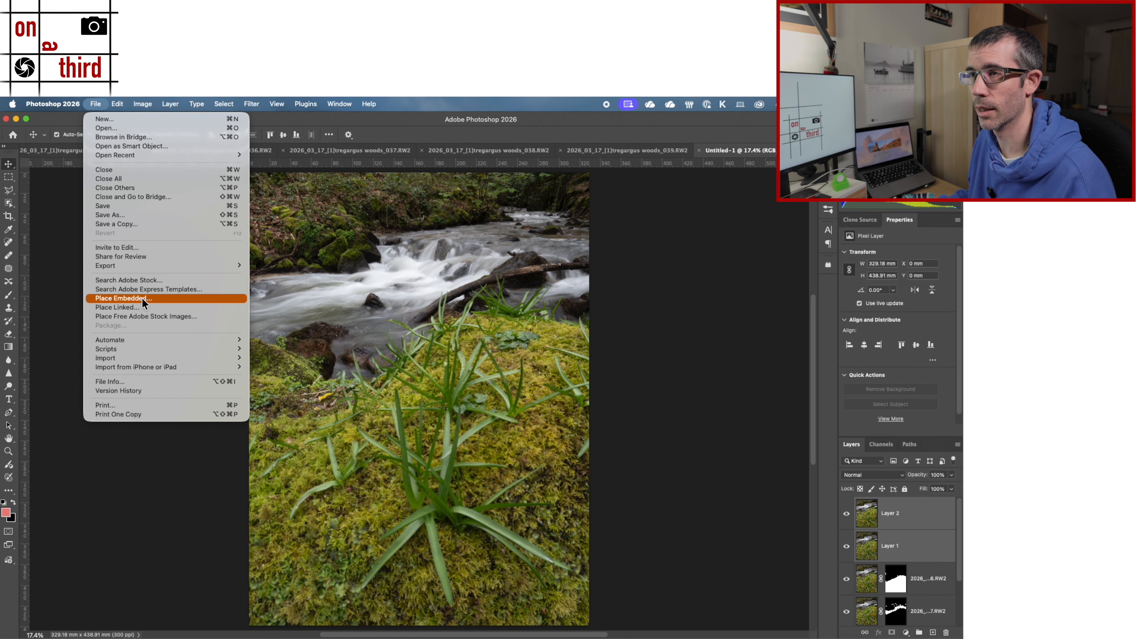
click(142, 355)
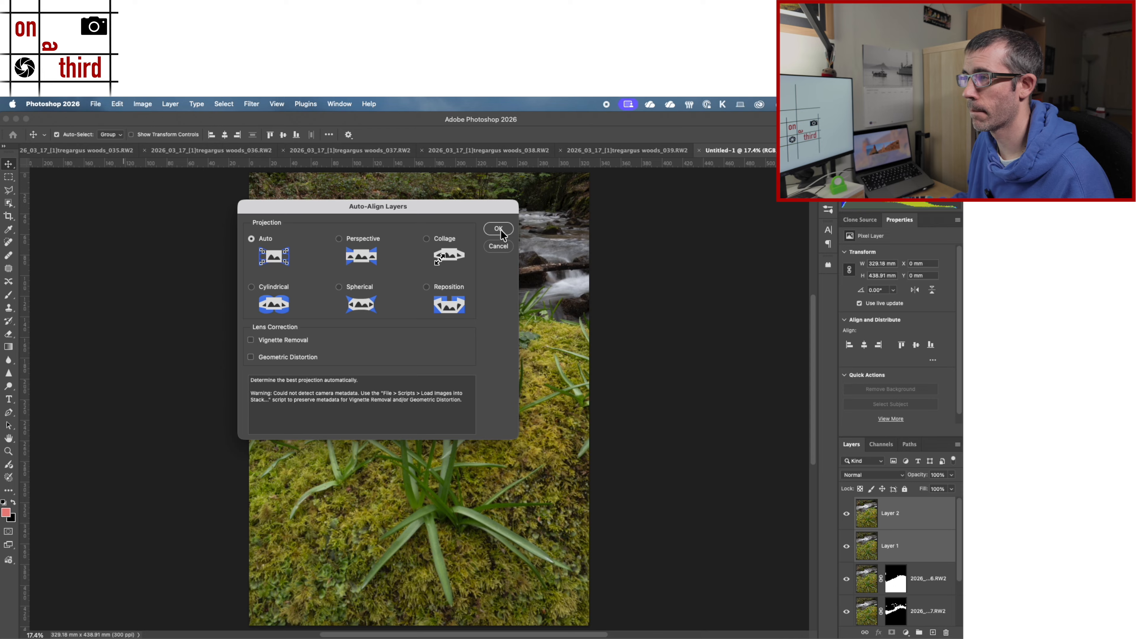
click(498, 228)
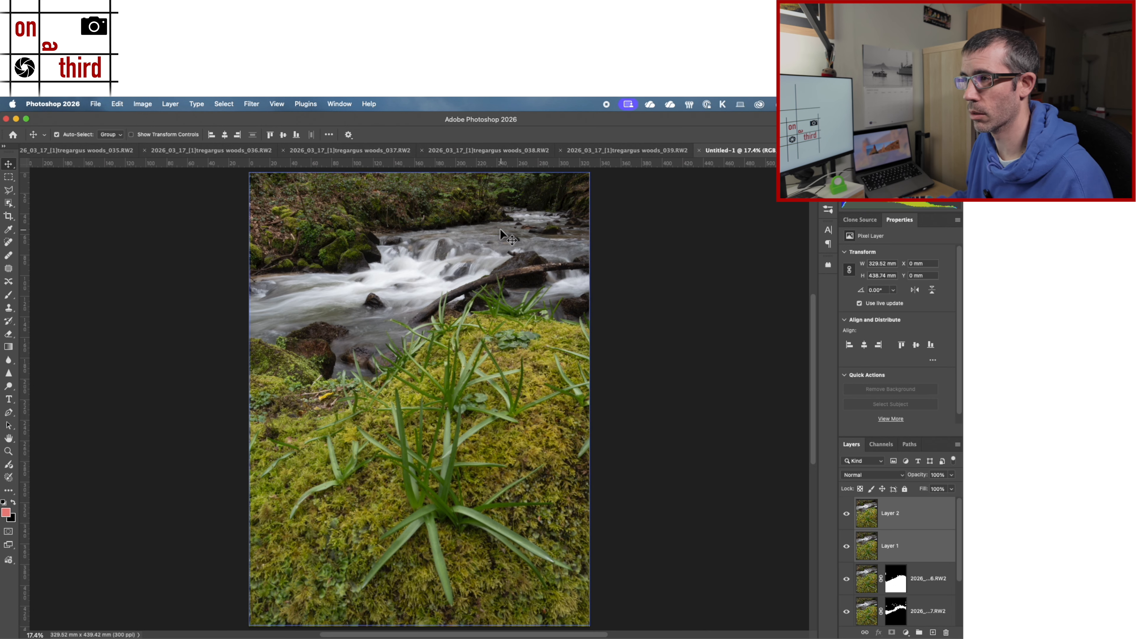
Step: Check the alignment by repeatedly hiding and showing Layer 2 over Layer 1
click(866, 514)
click(846, 515)
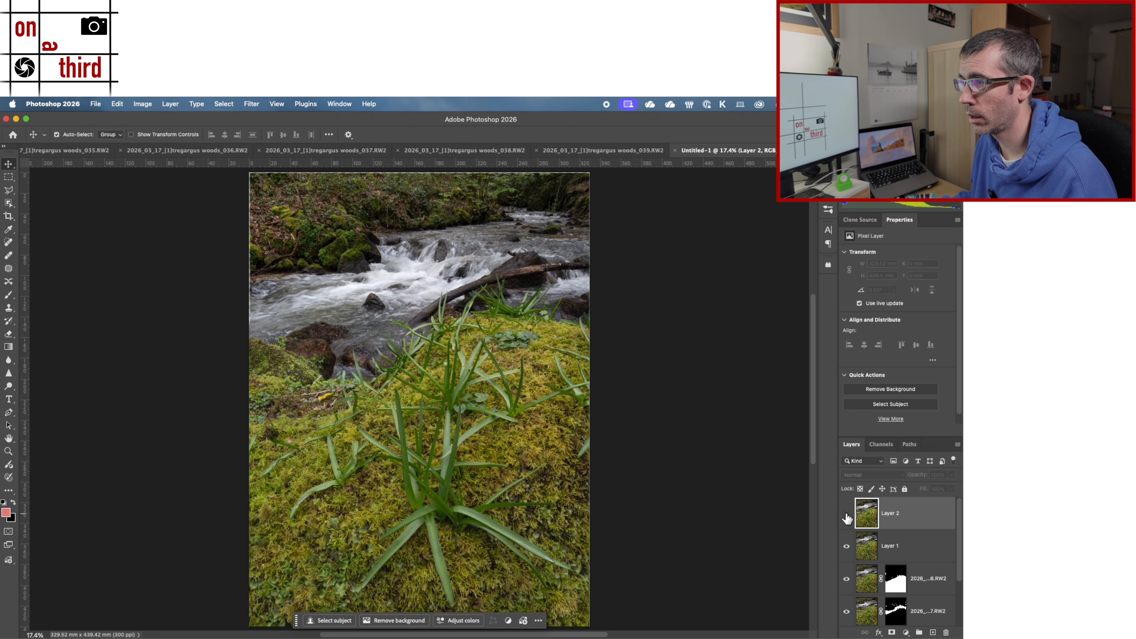
click(846, 515)
click(846, 516)
click(846, 516)
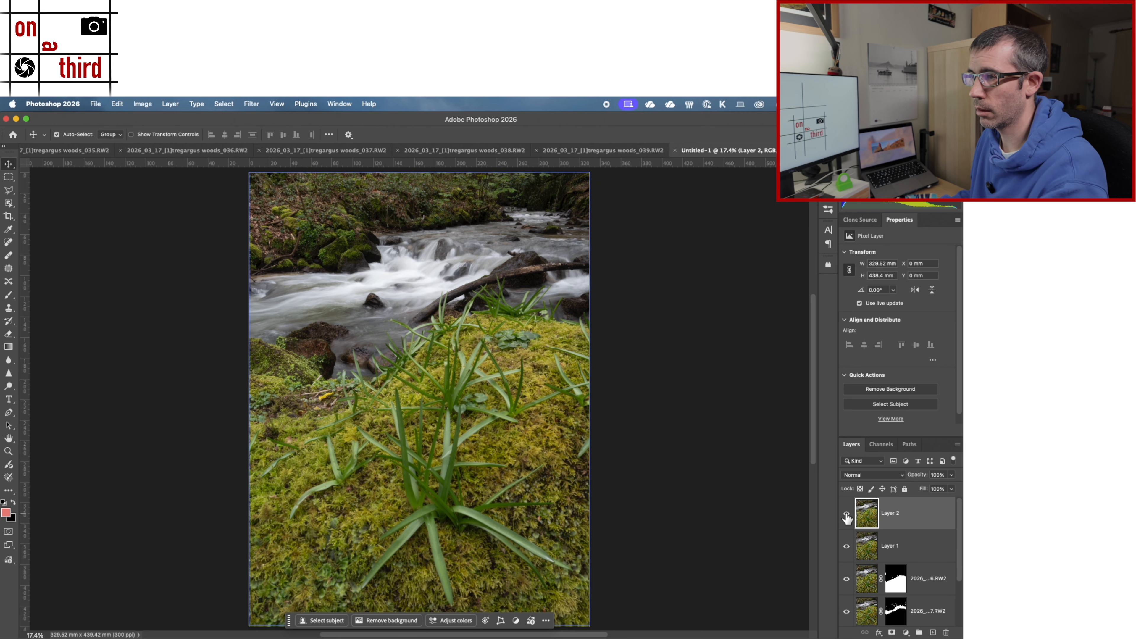
click(846, 515)
click(846, 515)
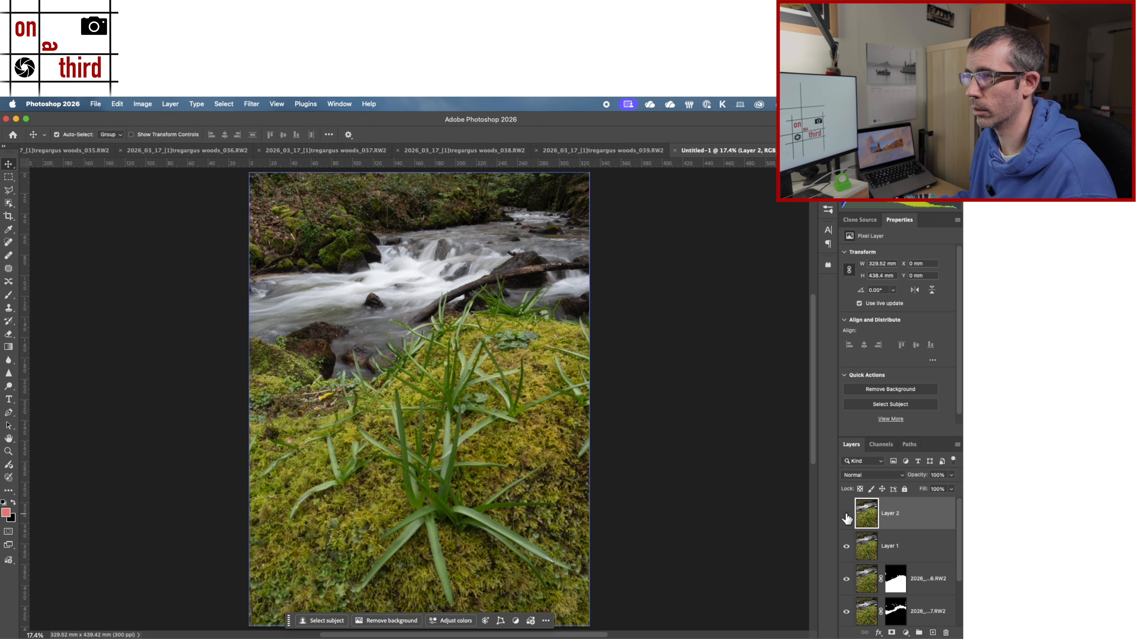
click(846, 516)
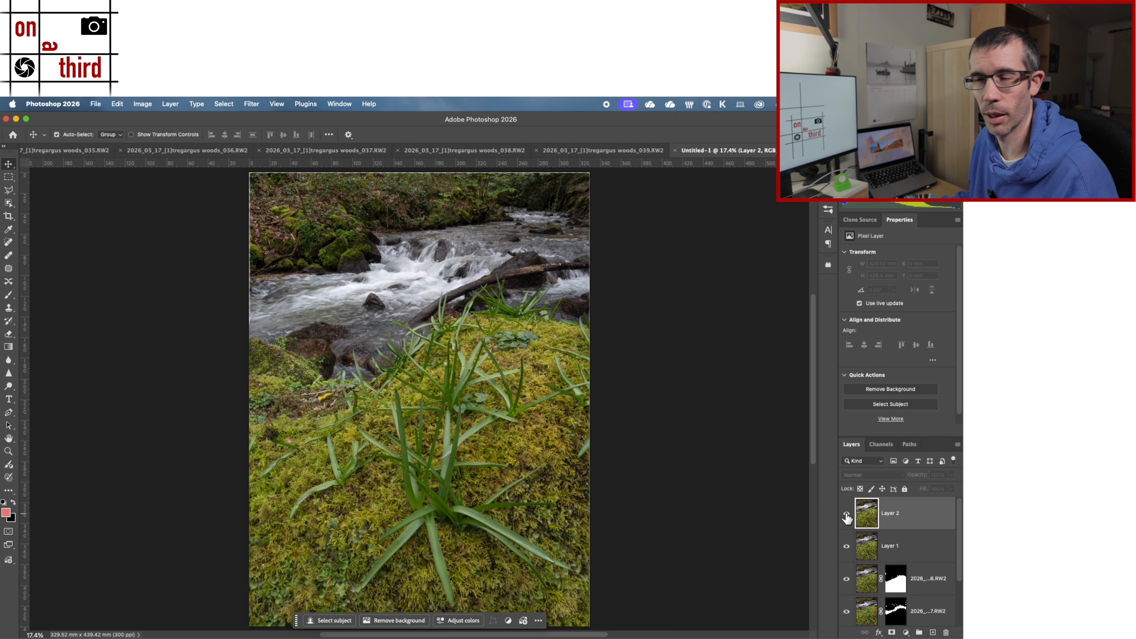
click(846, 515)
Step: Add a layer mask to Layer 2 and invert it to black so the layer is fully hidden
click(881, 545)
click(901, 614)
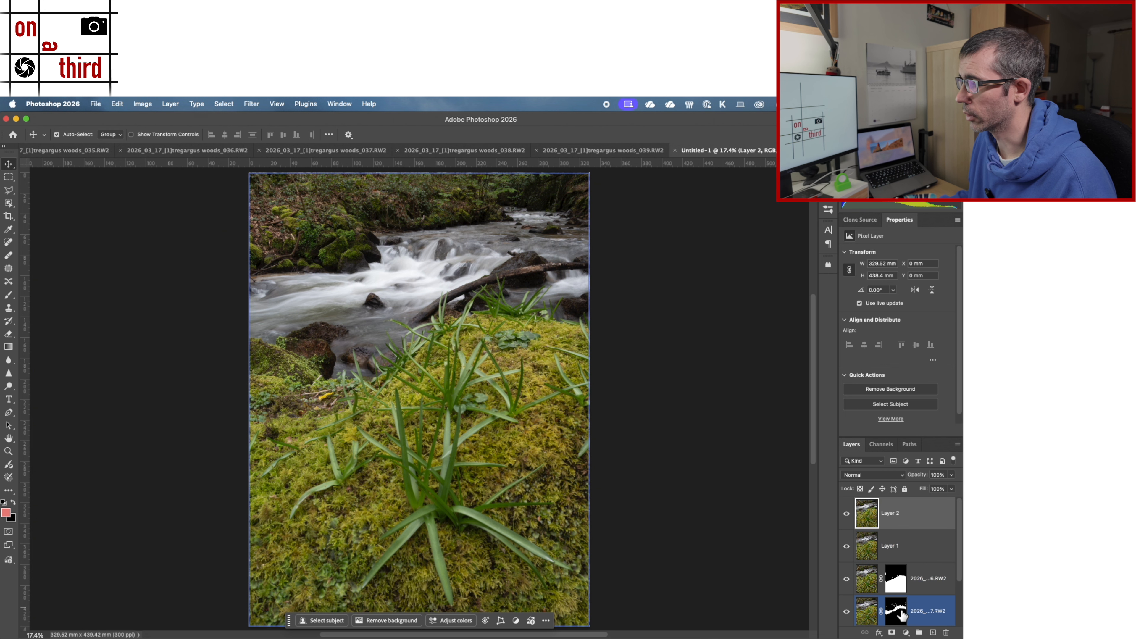
click(892, 634)
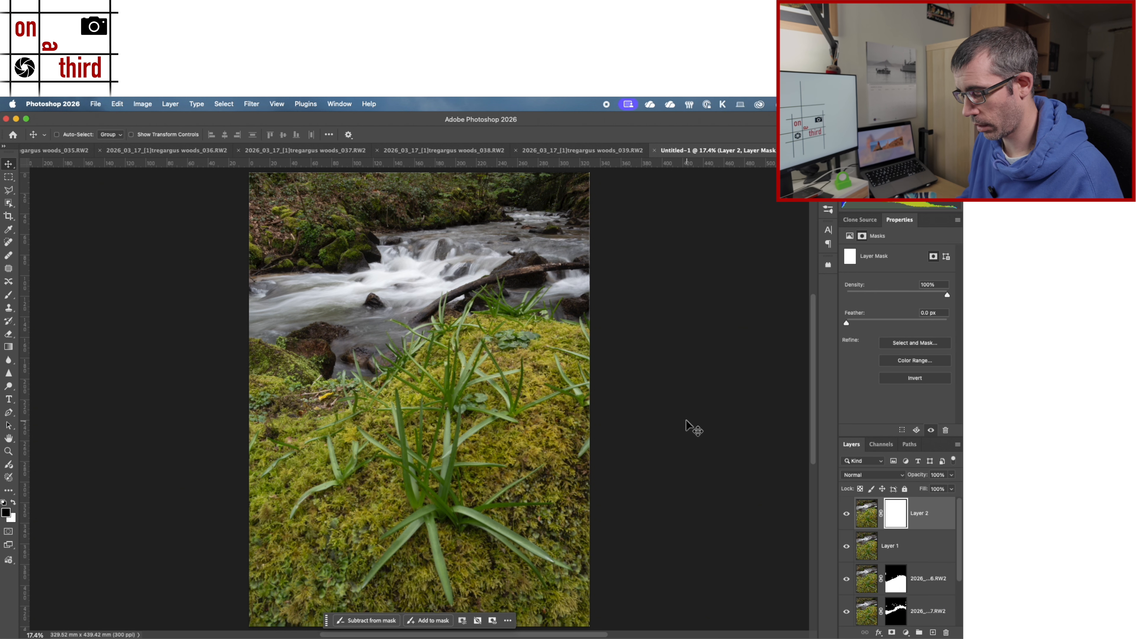
key(super+i)
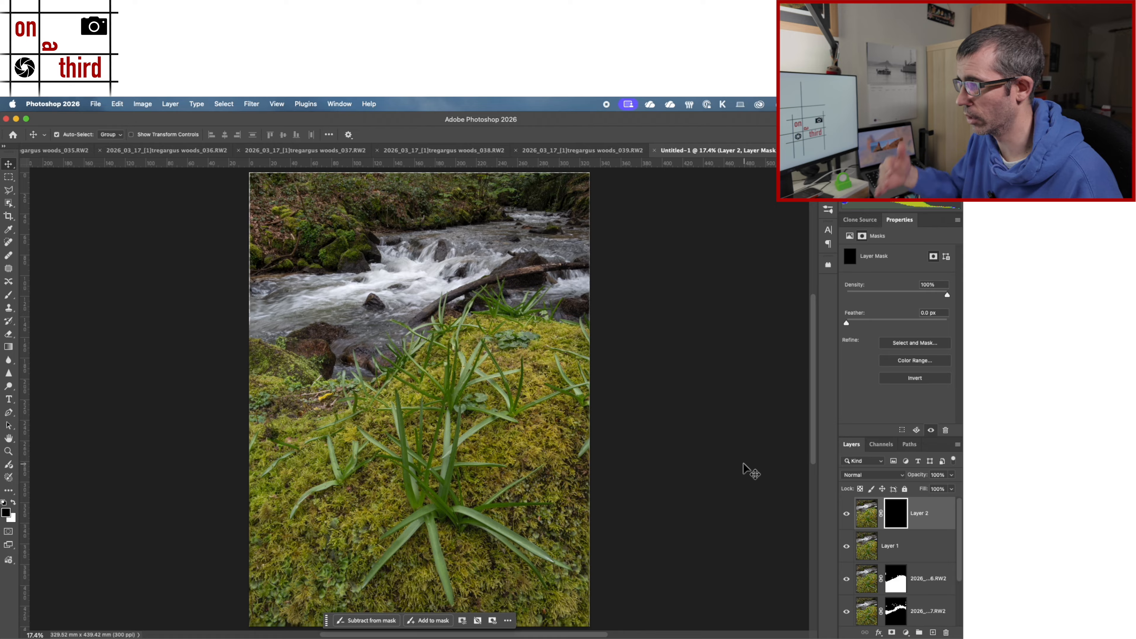
Step: Paint white over the stream on Layer 2's mask with a soft 700 px brush at 100% opacity to reveal the smoother water
click(530, 492)
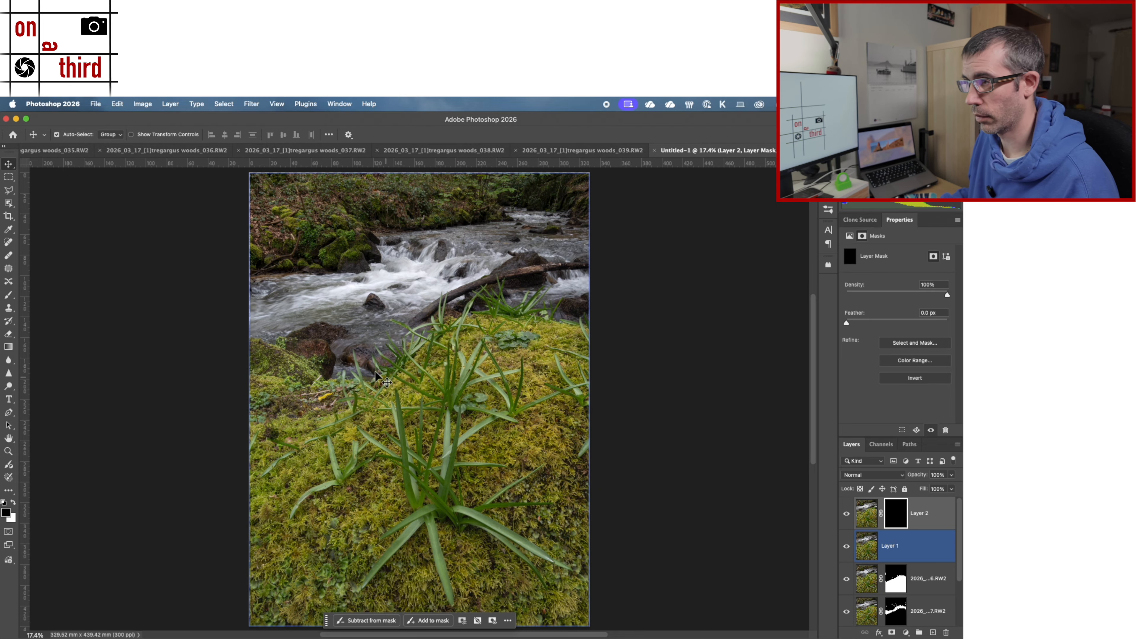
key(b)
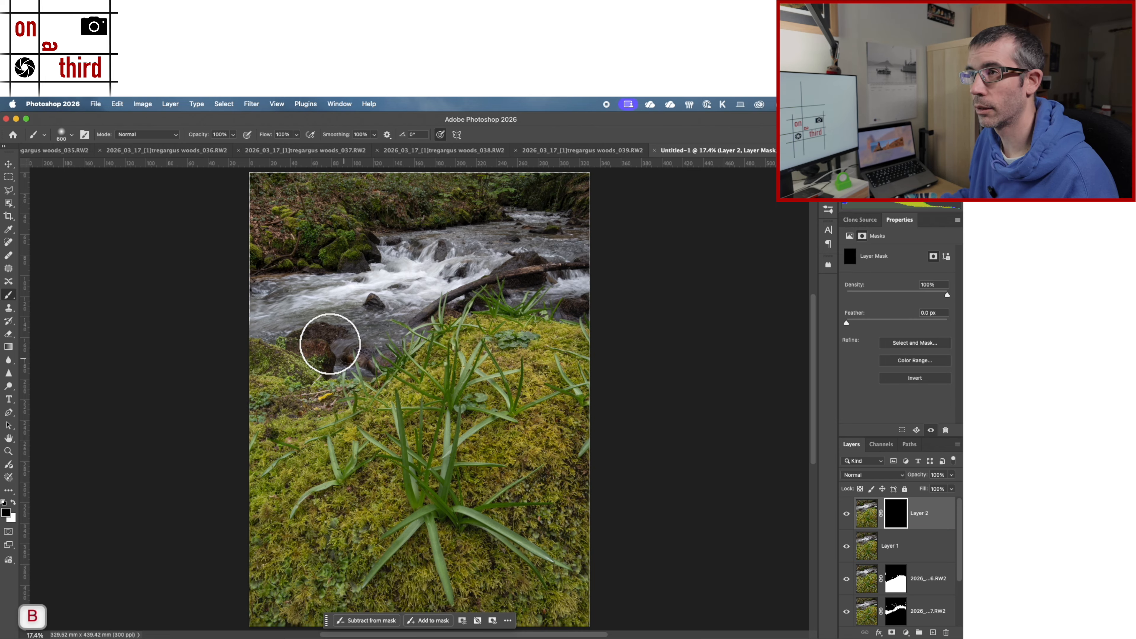
click(73, 136)
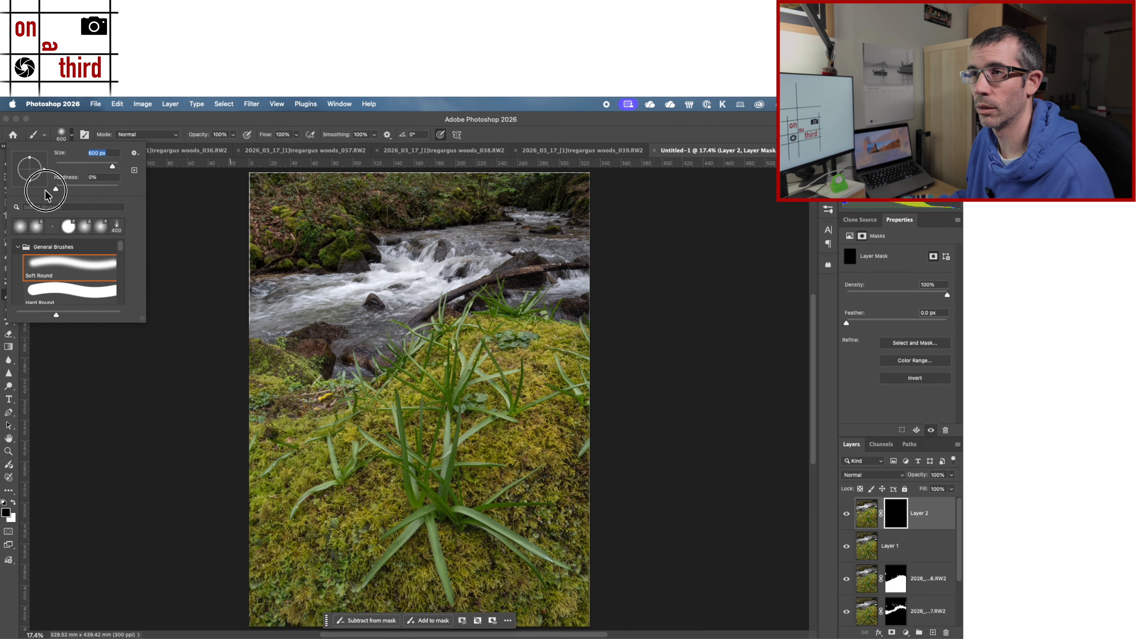
click(226, 120)
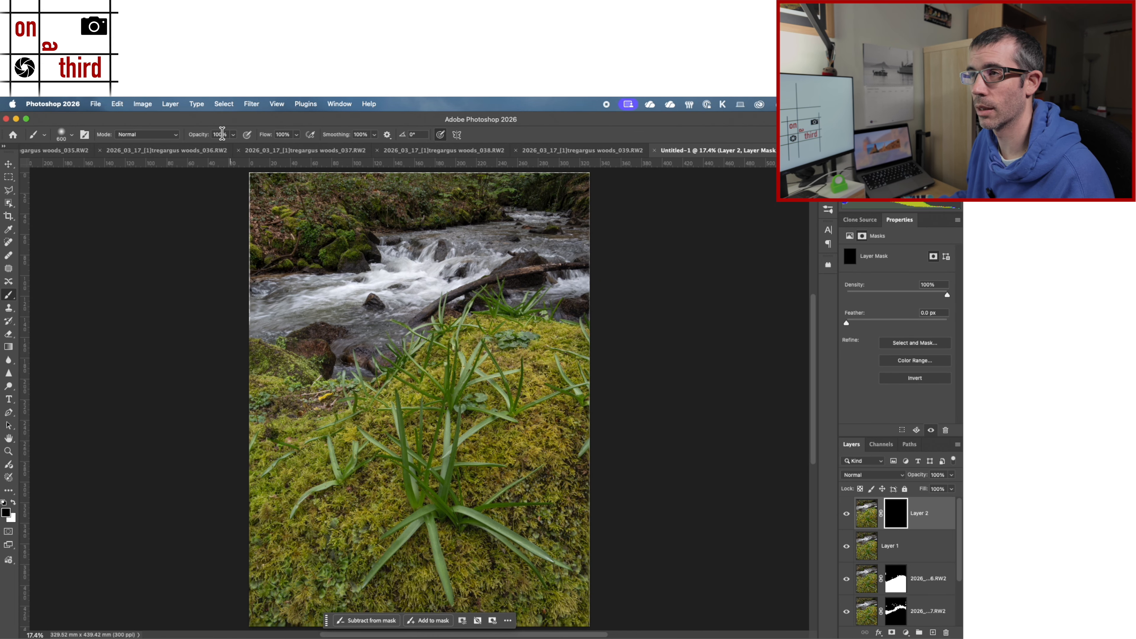
key(bracketright)
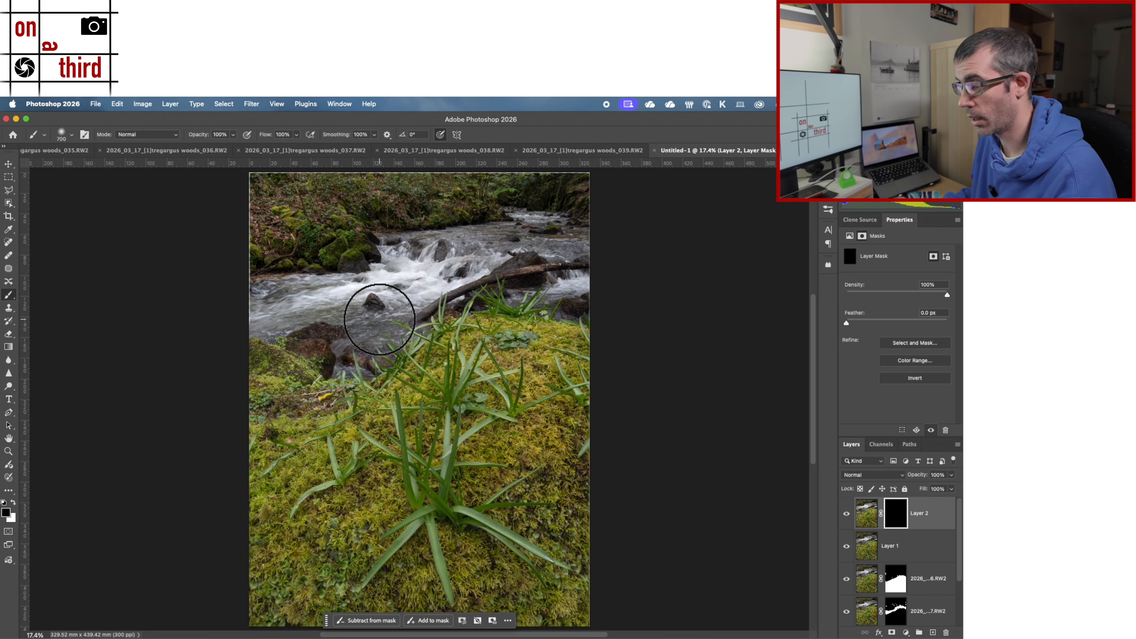
key(bracketleft)
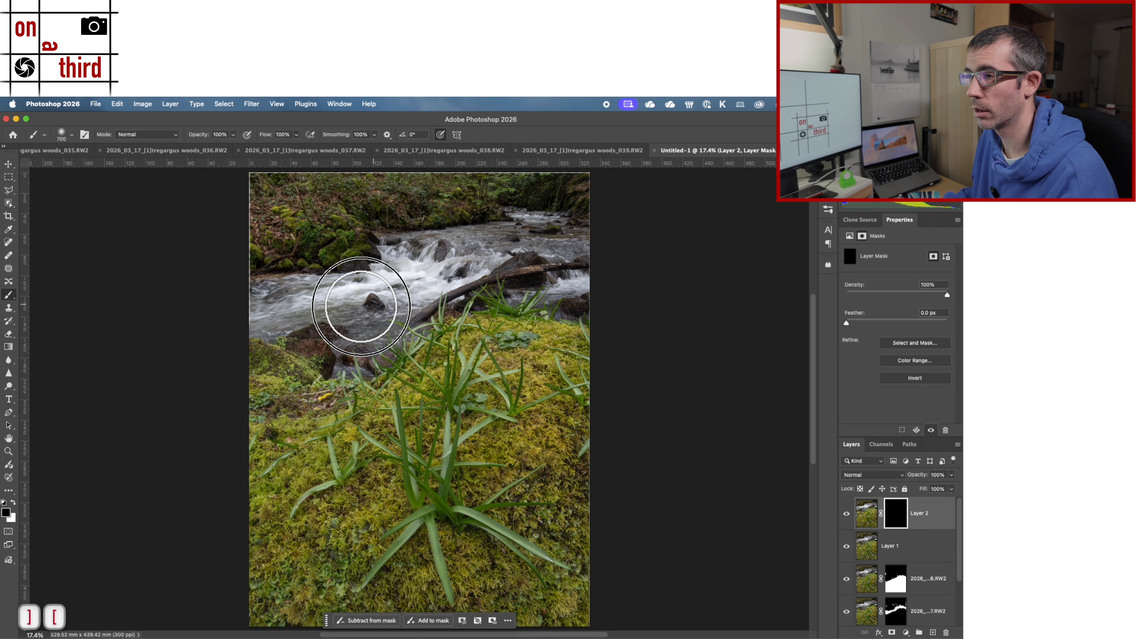
key(x)
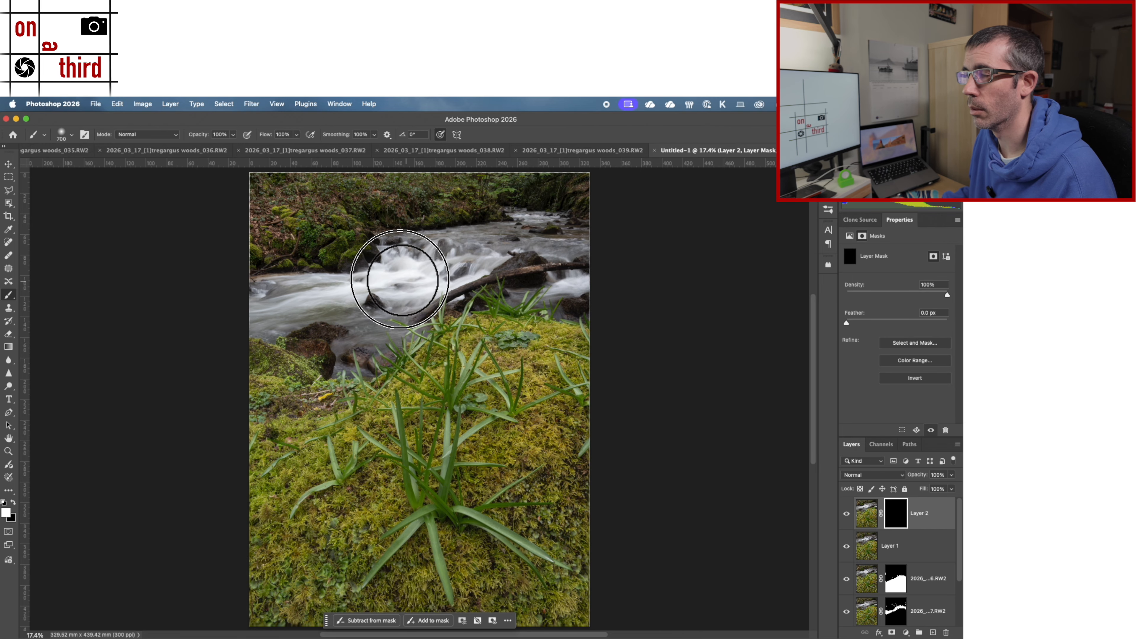
mouse_move(622, 257)
mouse_down()
mouse_move(498, 238)
mouse_move(603, 301)
mouse_move(500, 274)
mouse_move(448, 266)
mouse_up()
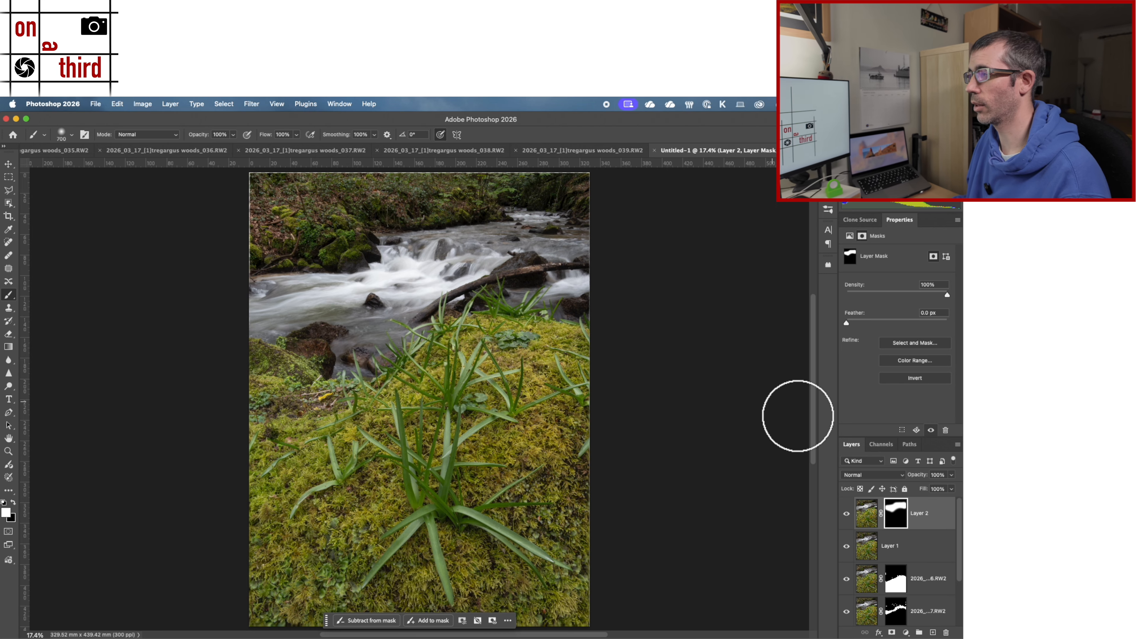
Step: Compare the stream with and without the masked Layer 2 by switching its visibility off and on
click(845, 517)
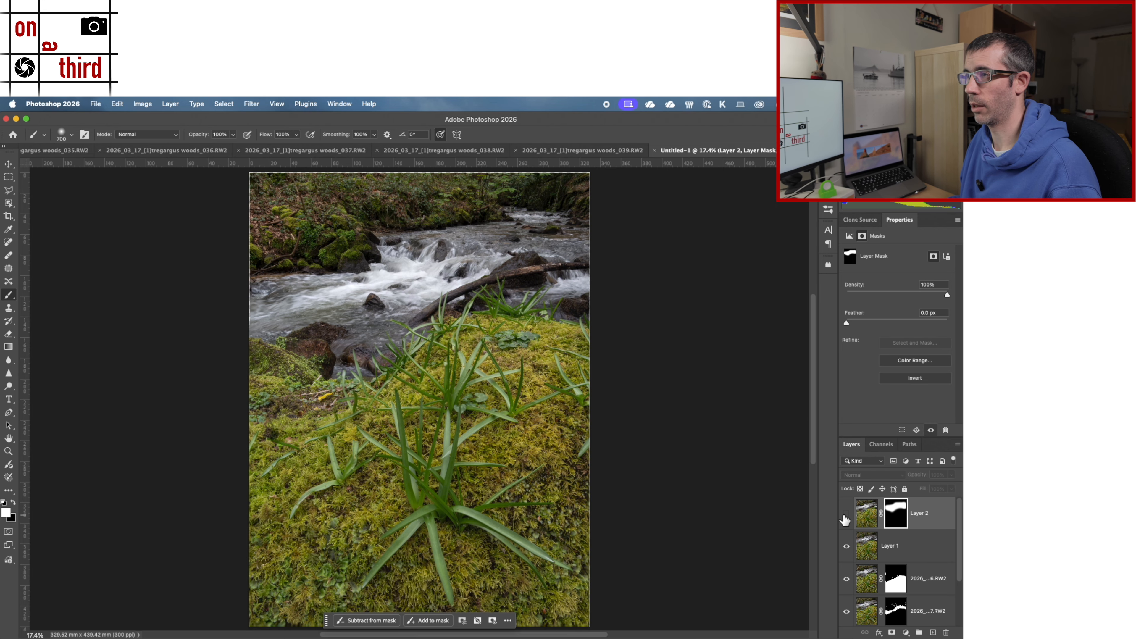
click(845, 517)
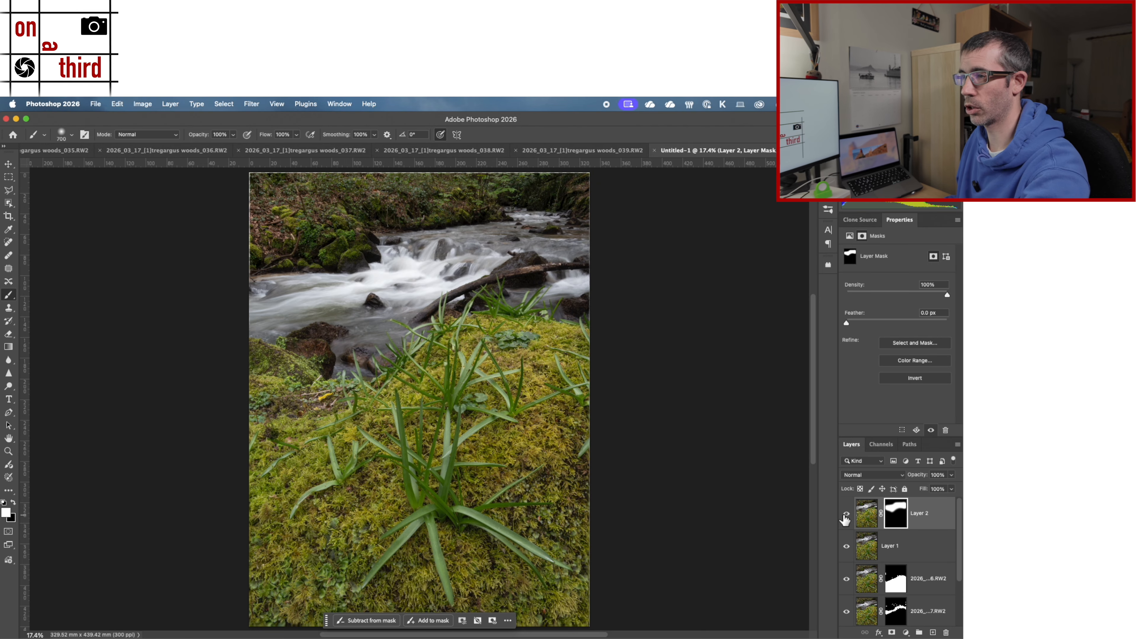
click(845, 518)
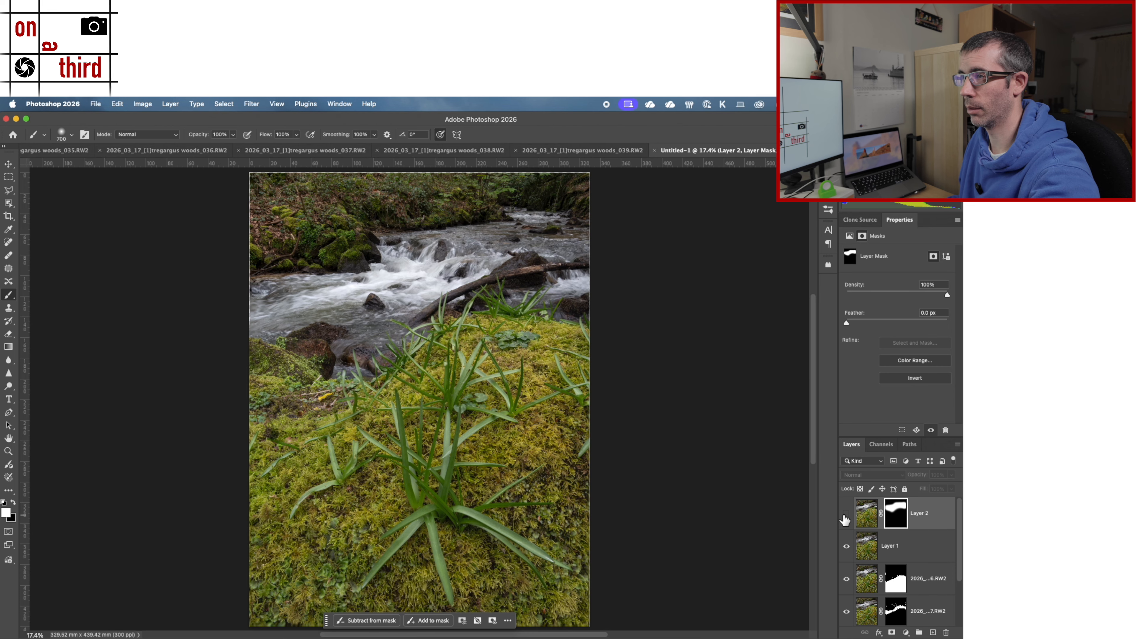
click(845, 517)
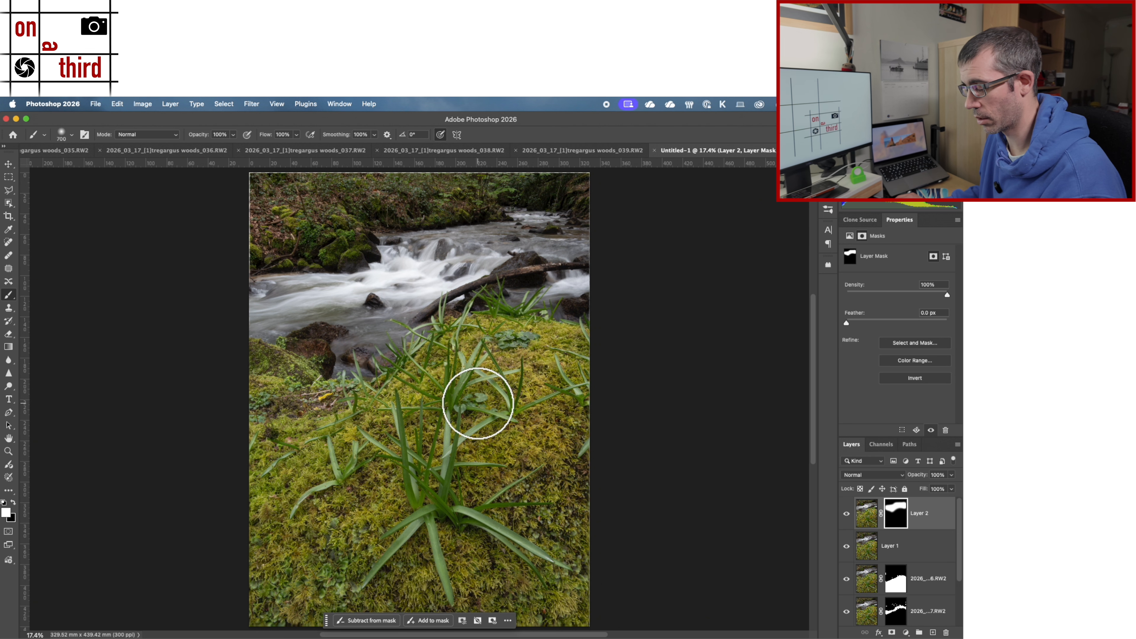
Step: Paint black on Layer 2's mask with a 200 px brush over the near-bank rocks and midstream rock to restore the focus-stacked detail
key(super+equal)
key(super+equal)
key(super+equal)
scroll(451, 345, left, 5)
scroll(451, 345, up, 3)
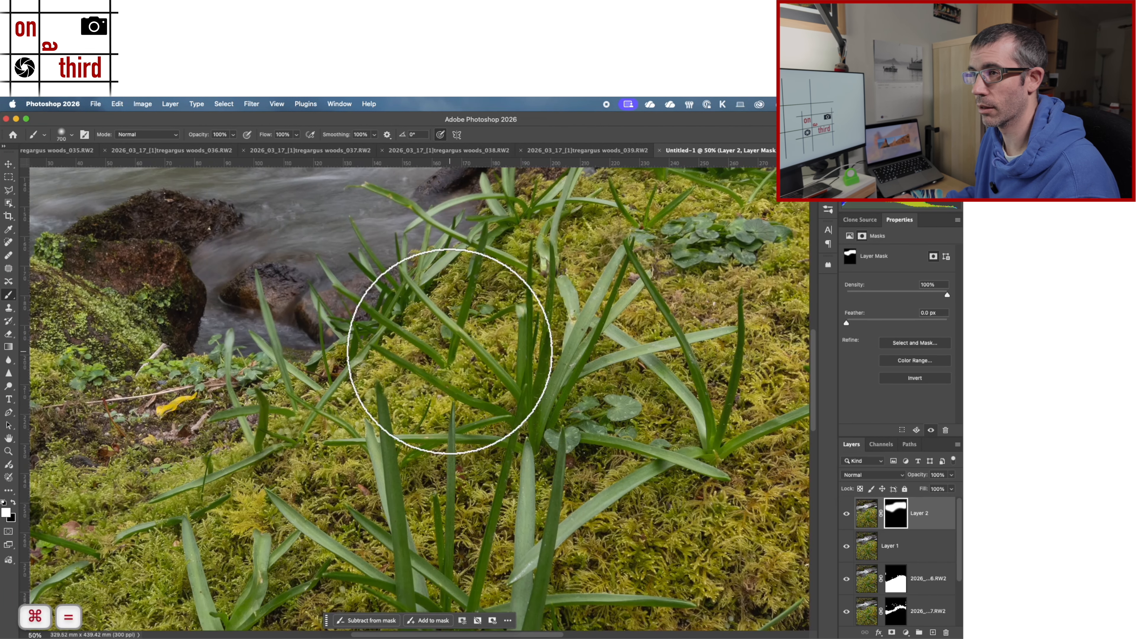
scroll(563, 427, right, 5)
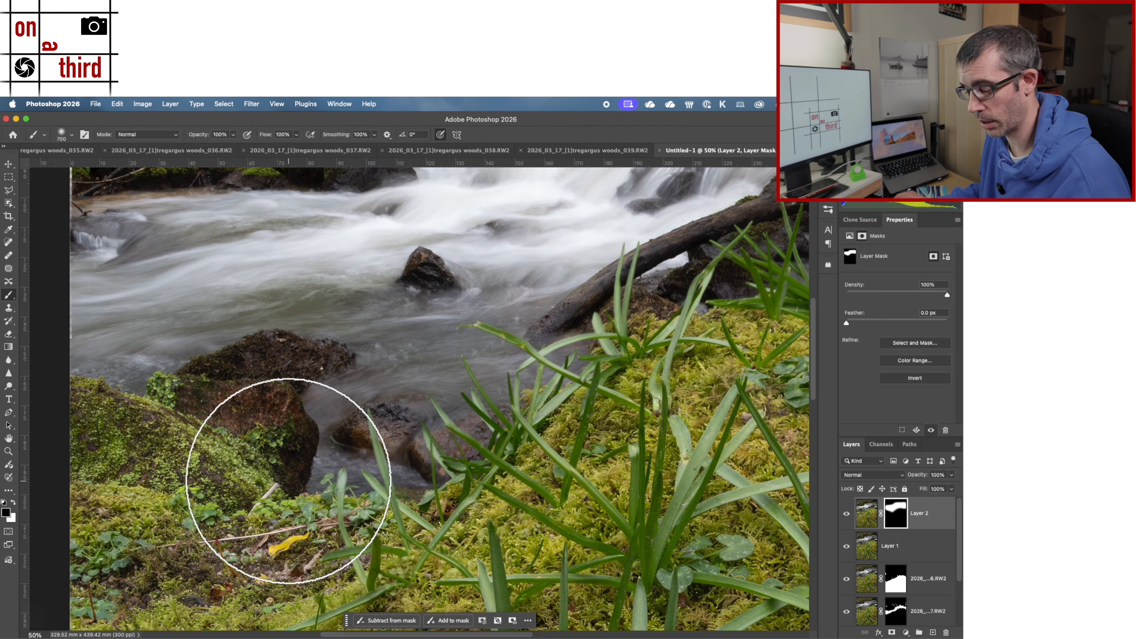
key(bracketleft)
key(bracketleft)
key(bracketleft)
key(bracketleft)
key(bracketleft)
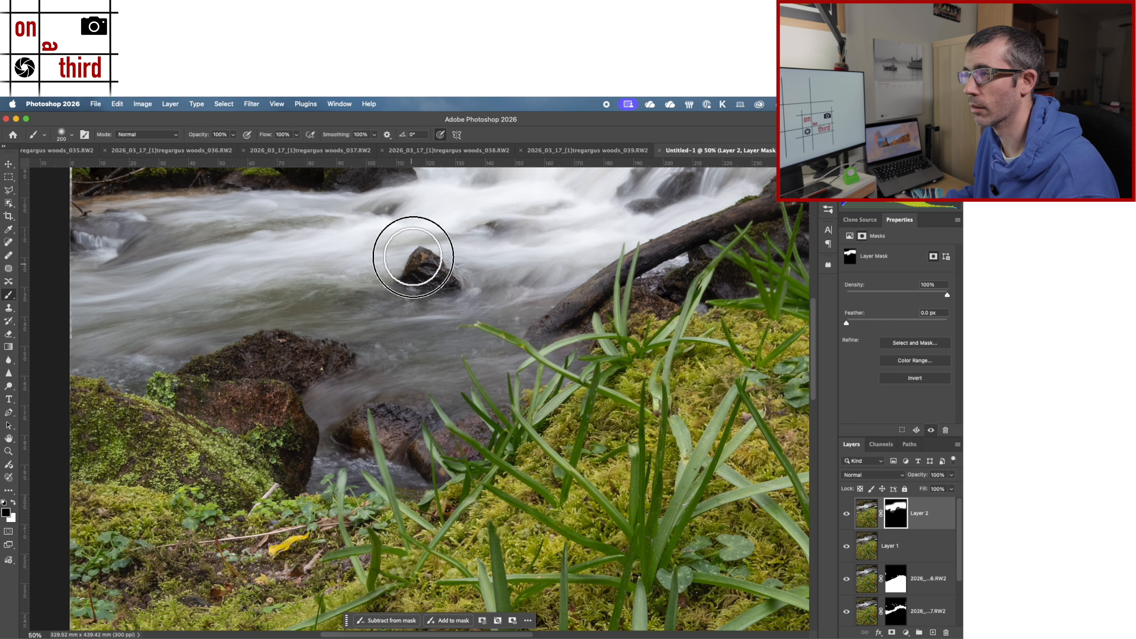
Step: Paint black on Layer 2's mask over the large rock and fallen log across the stream to restore the focus-stacked detail
key(space)
drag(510, 374, 196, 536)
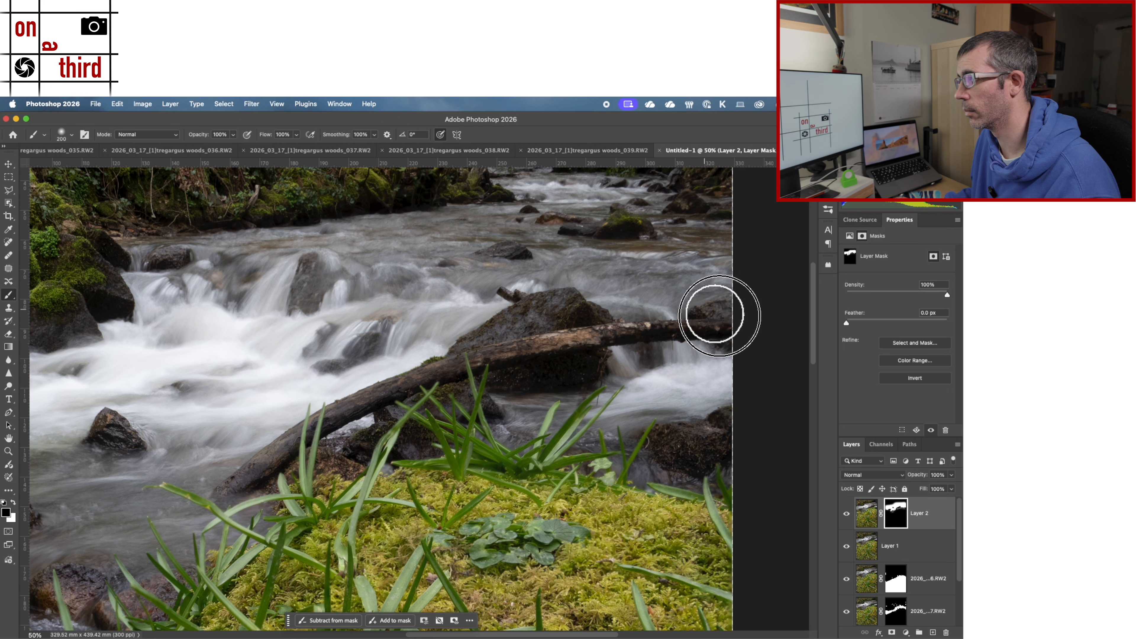
key([)
key([)
key([)
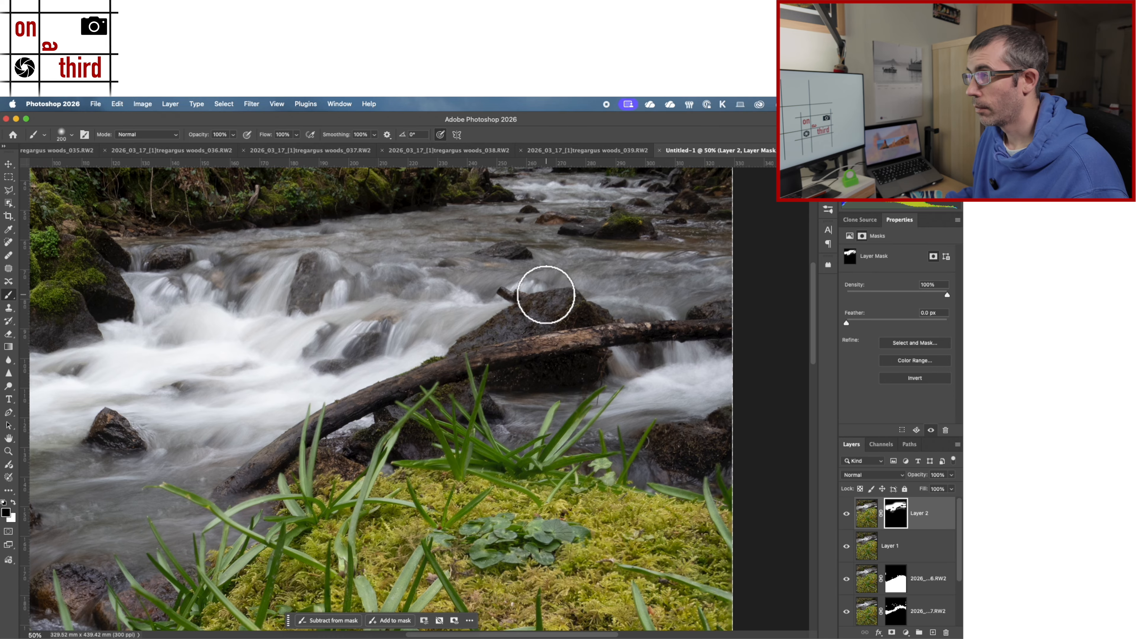
Step: Paint white on Layer 2's mask over the upstream water near the photo's right edge to reveal the smoother flow
key(x)
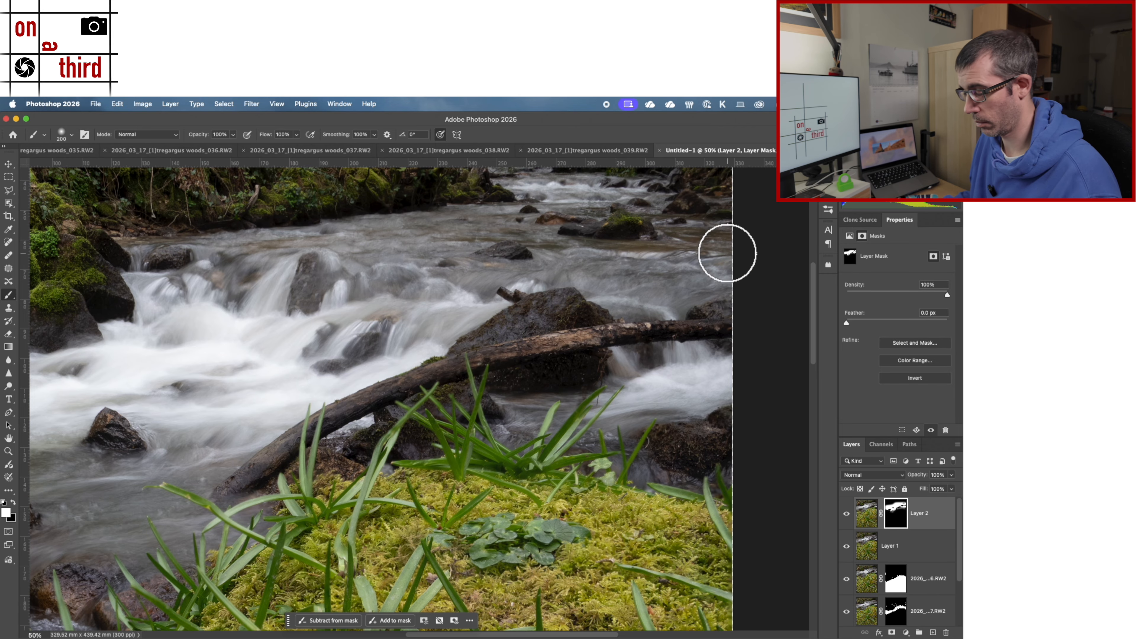
drag(583, 329, 545, 464)
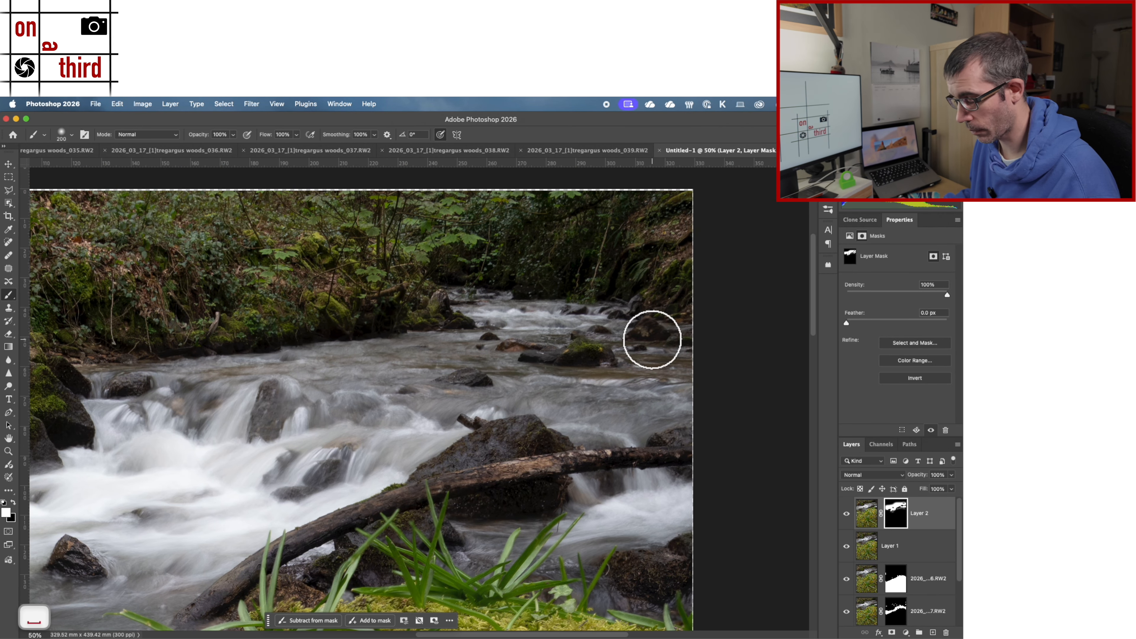
key(x)
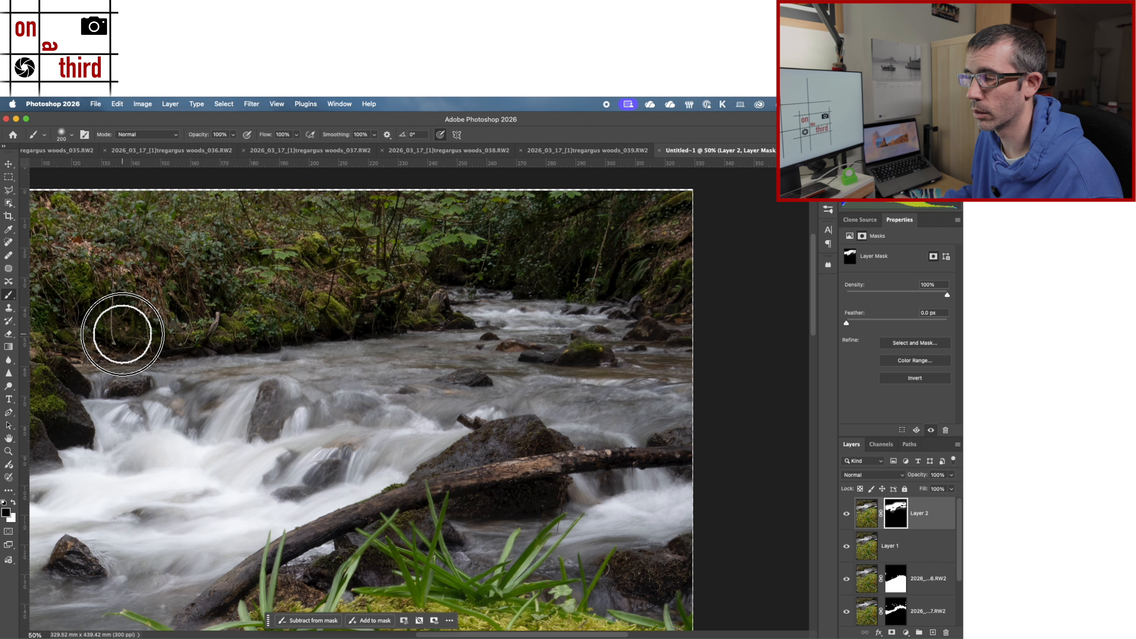
Step: Touch up Layer 2's mask in black along the far bank and its mossy rocks to bring back the stacked detail
drag(385, 367, 492, 330)
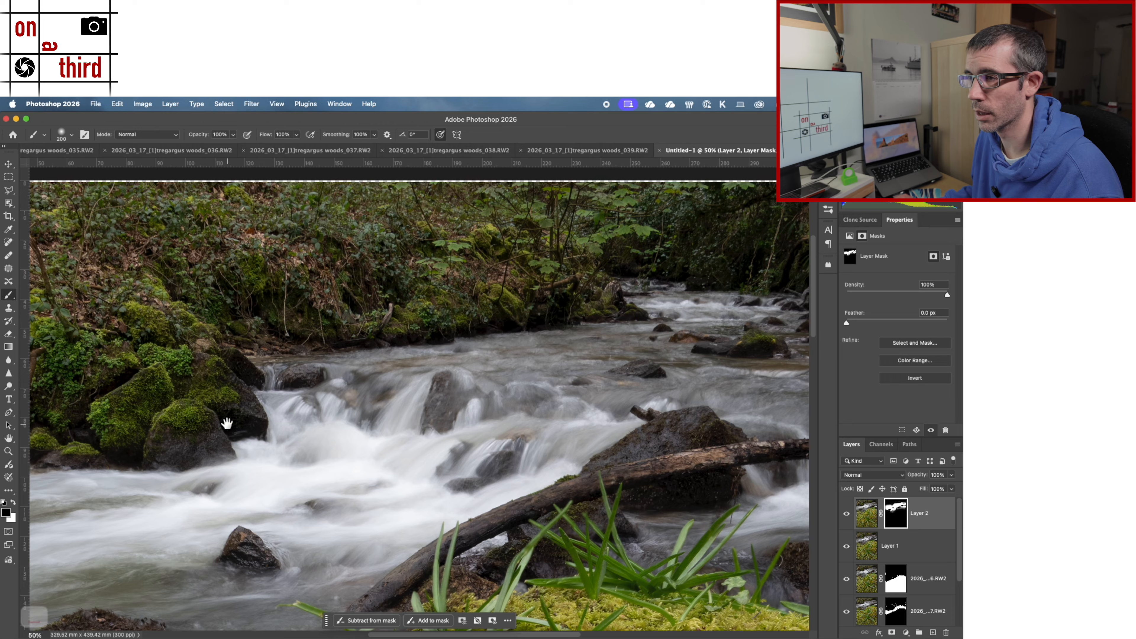
drag(227, 423, 350, 410)
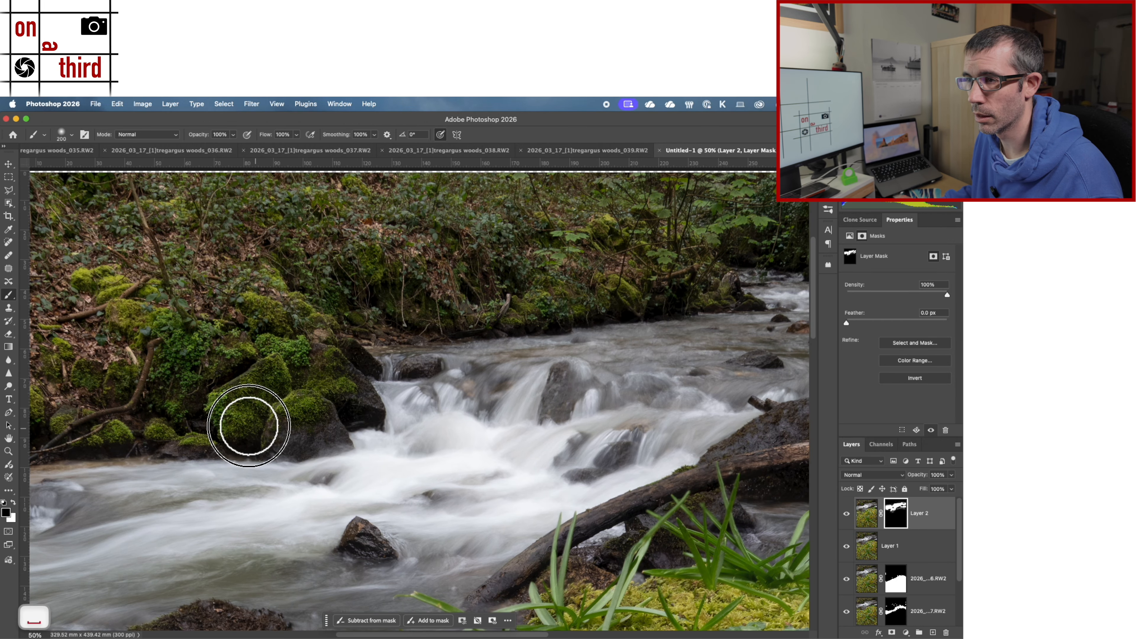
drag(206, 396, 393, 389)
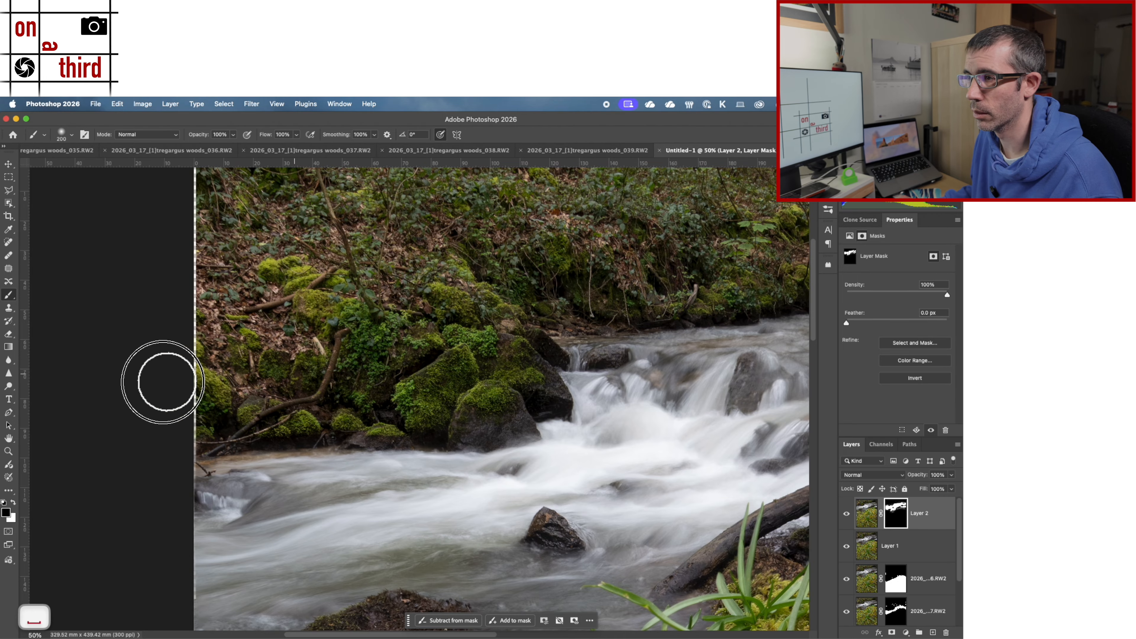
drag(553, 307, 216, 266)
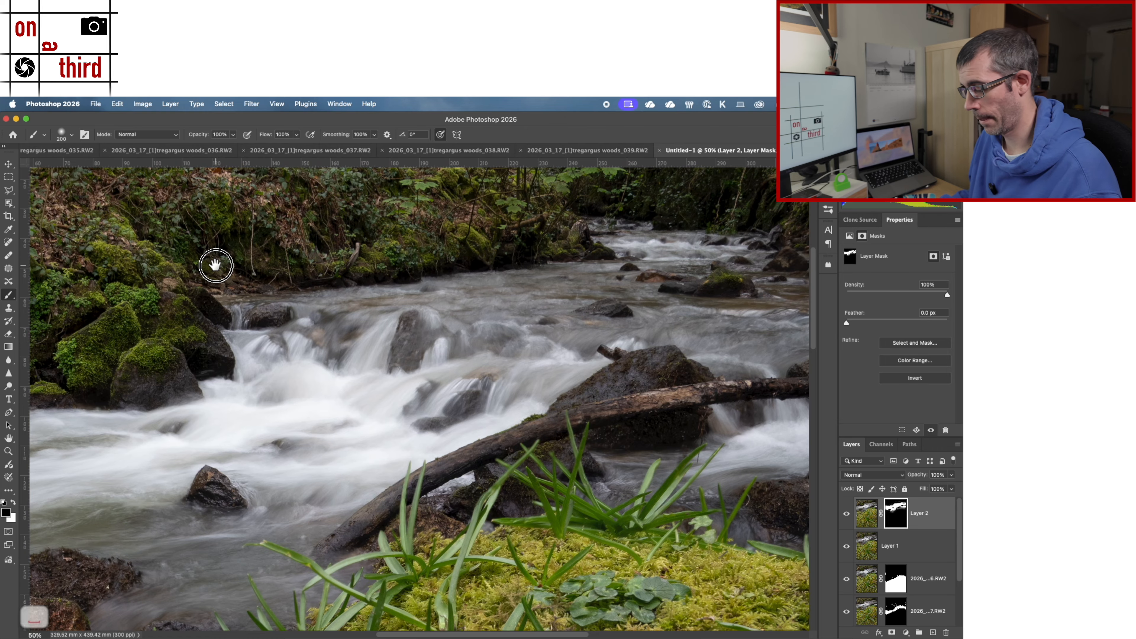
Step: Compare the whole photo with and without the masked Layer 2 by switching its visibility off and on
key(super+0)
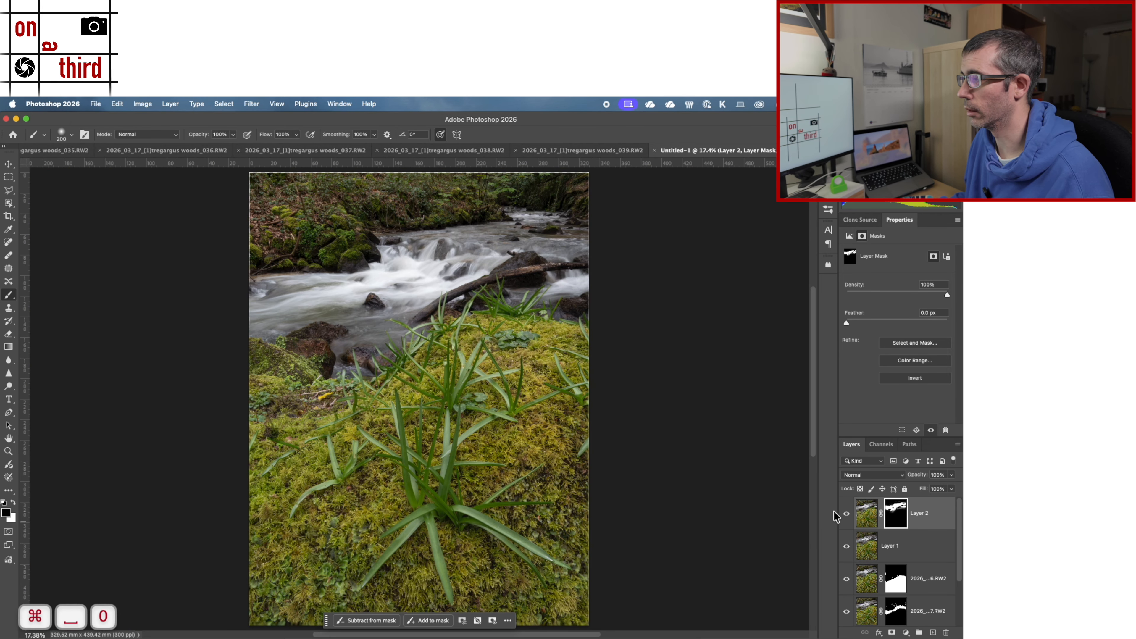
click(845, 514)
click(846, 515)
click(846, 516)
click(846, 516)
Step: Stamp all visible layers into a new merged layer above Layer 2, keeping the original layers
click(862, 517)
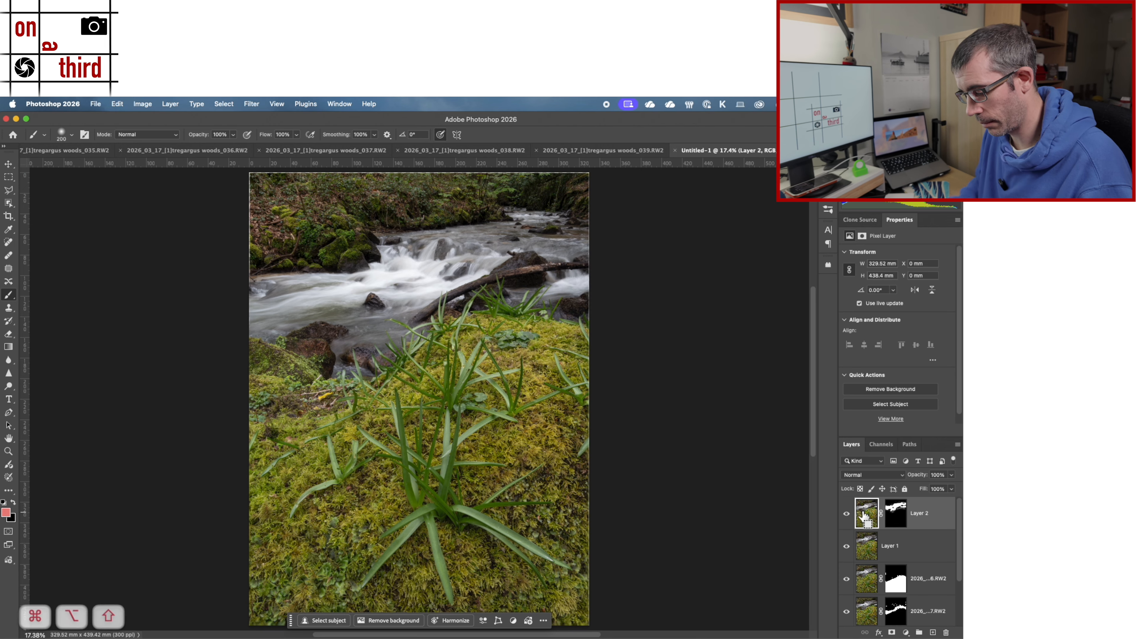
key(super+alt+shift+e)
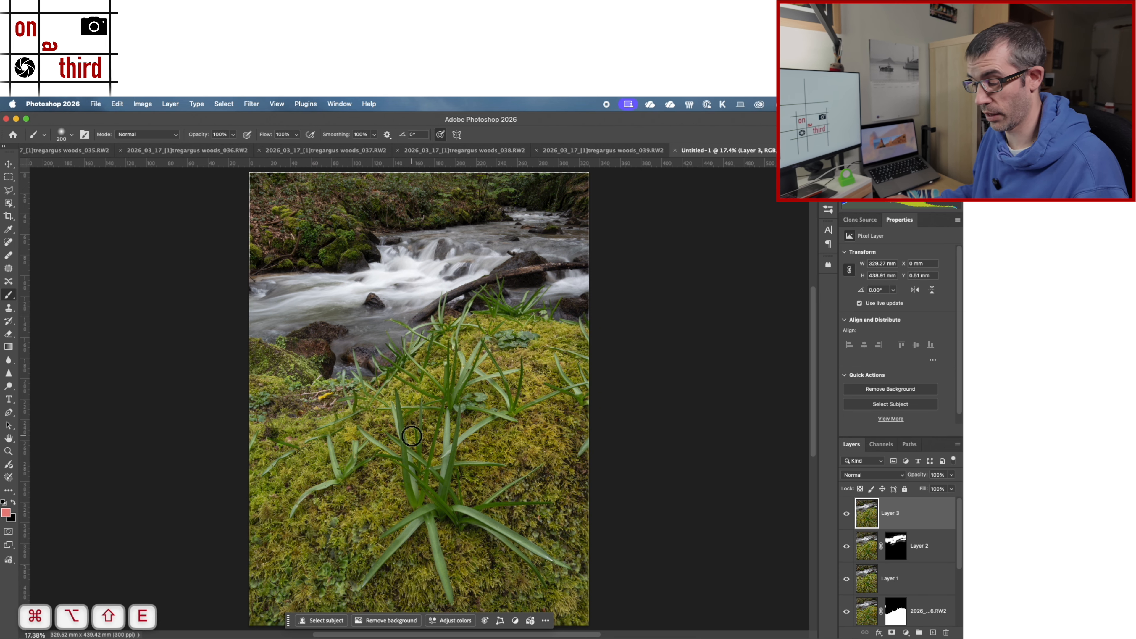